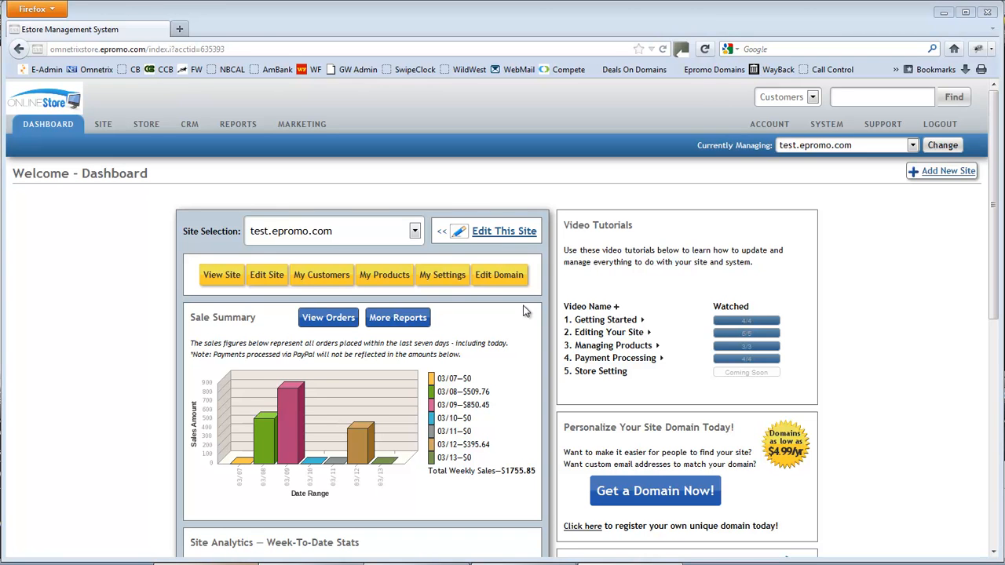
Open the store's product list and start a new product entry
{"action": "left_click", "coordinate": [146, 128]}
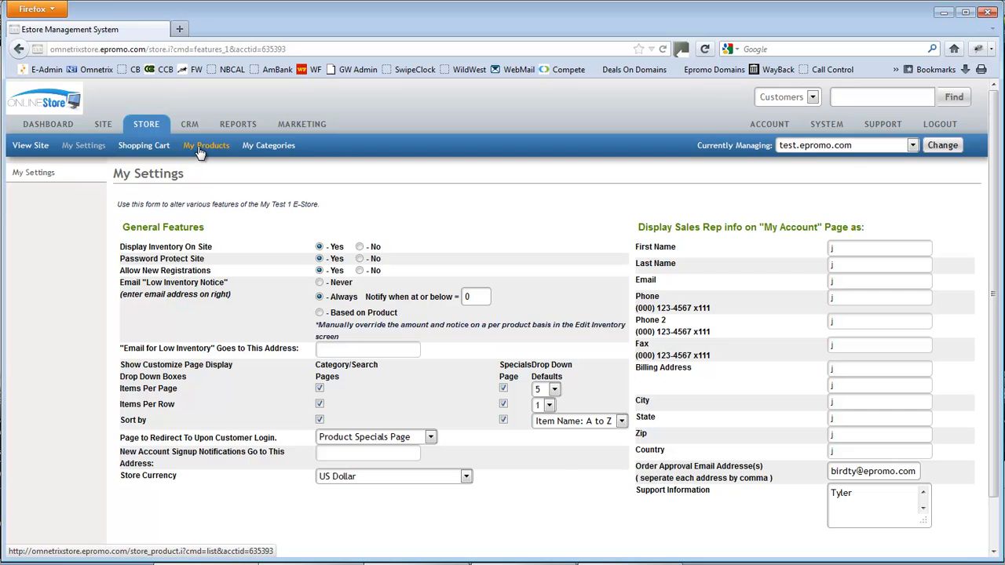
{"action": "left_click", "coordinate": [200, 149]}
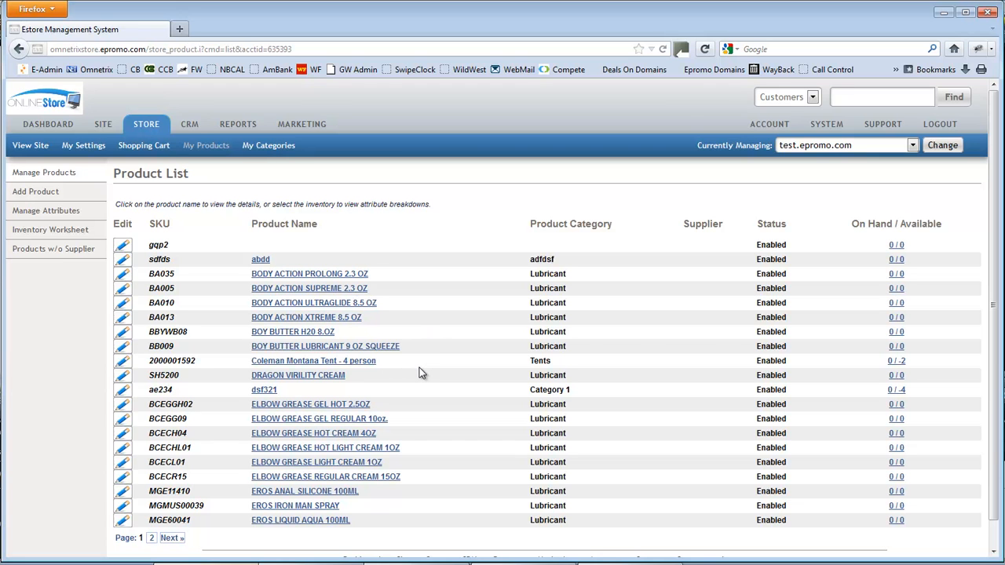
{"action": "scroll", "coordinate": [424, 400], "scroll_direction": "down", "scroll_amount": 1}
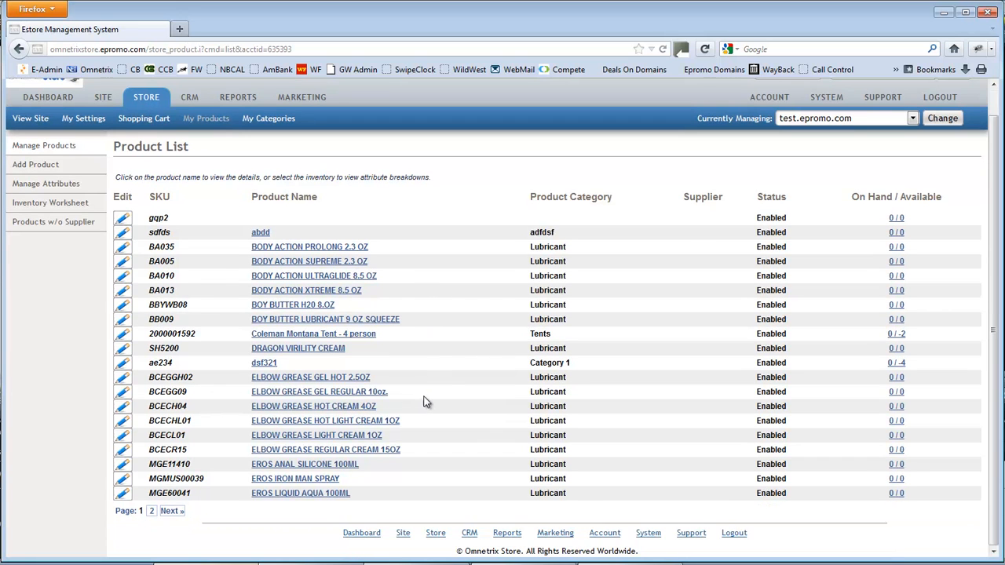
{"action": "scroll", "coordinate": [425, 407], "scroll_direction": "up", "scroll_amount": 1}
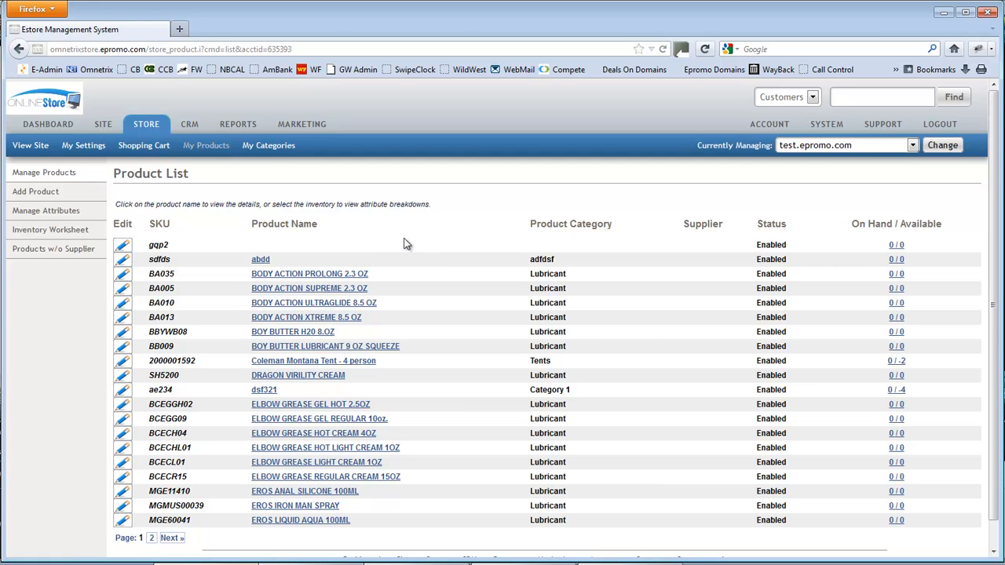
{"action": "left_click", "coordinate": [43, 193]}
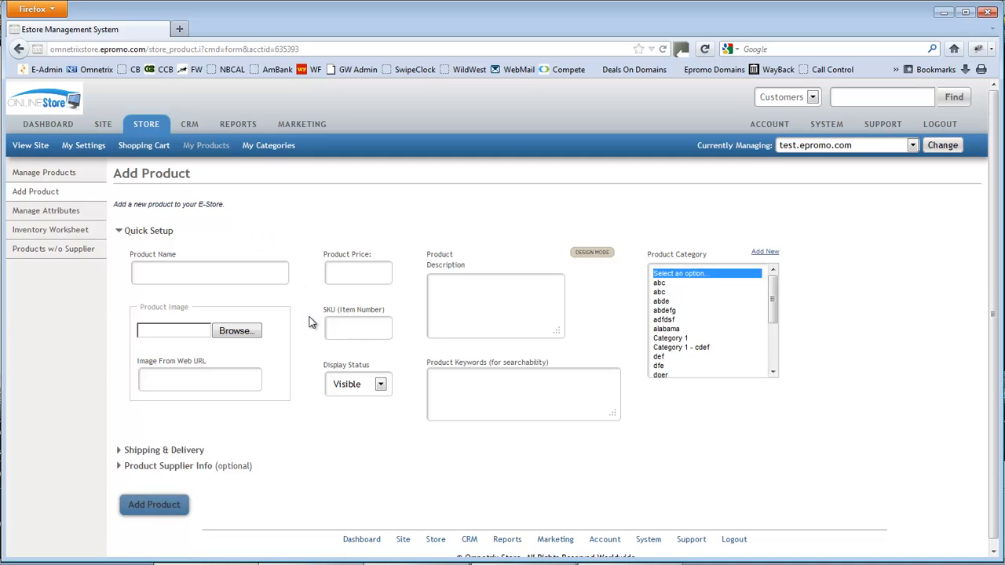
Name the new product "Test Product" and attach logo.gif from the Artwork folder as its image
{"action": "left_click", "coordinate": [154, 272]}
{"action": "type", "text": "Test Product"}
{"action": "key", "text": "Tab"}
{"action": "left_click", "coordinate": [230, 333]}
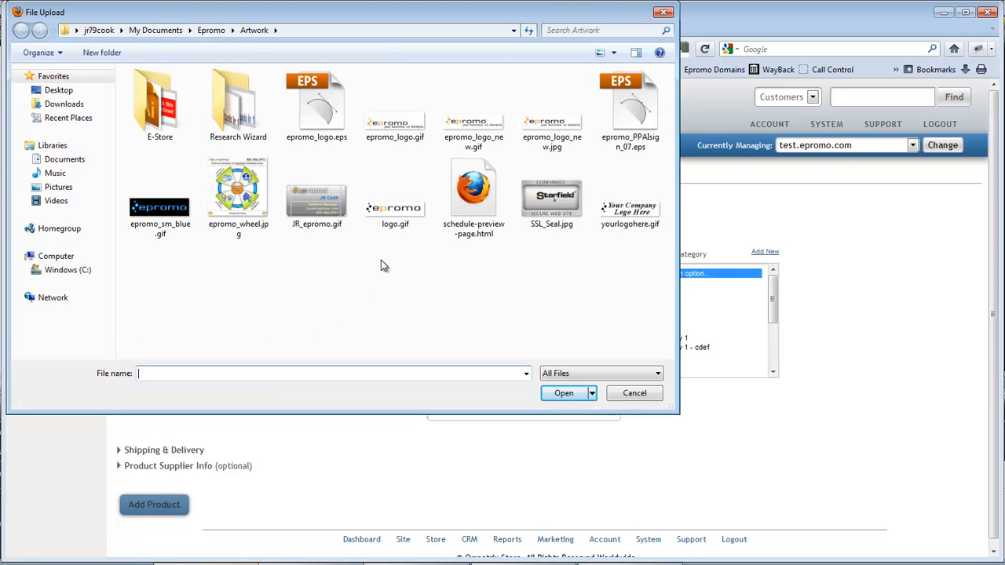
{"action": "double_click", "coordinate": [394, 210]}
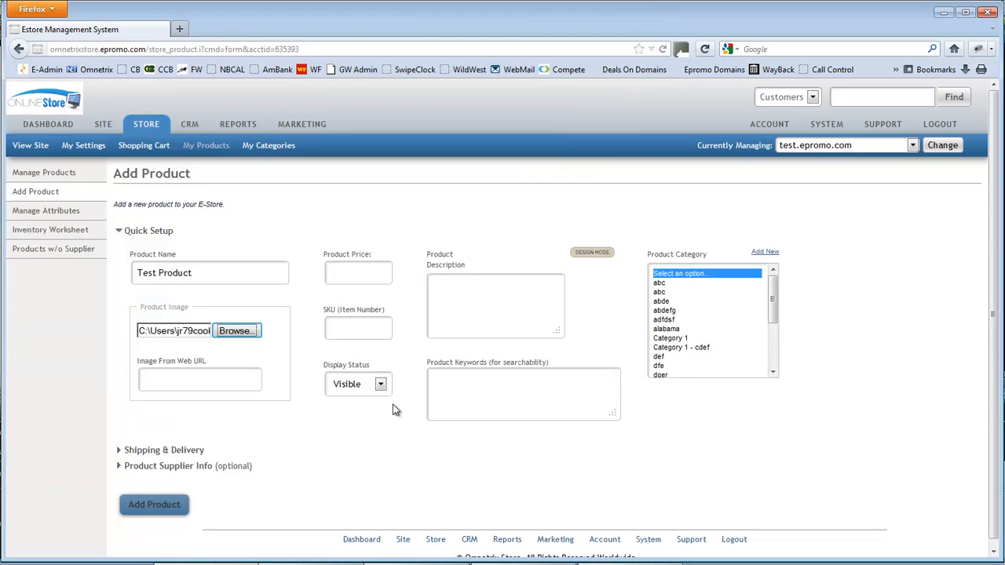
{"action": "left_click", "coordinate": [181, 379]}
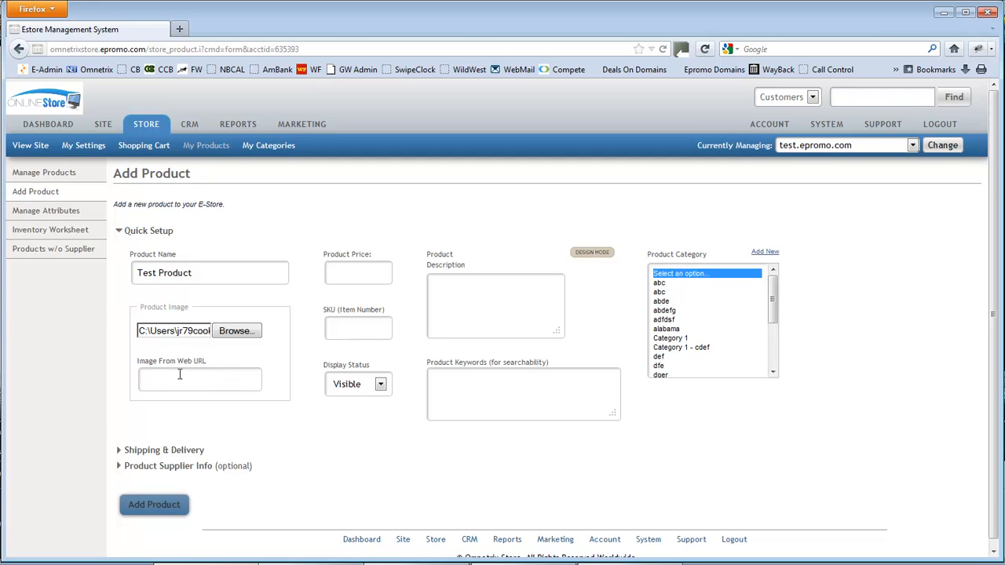
{"action": "left_click", "coordinate": [235, 331]}
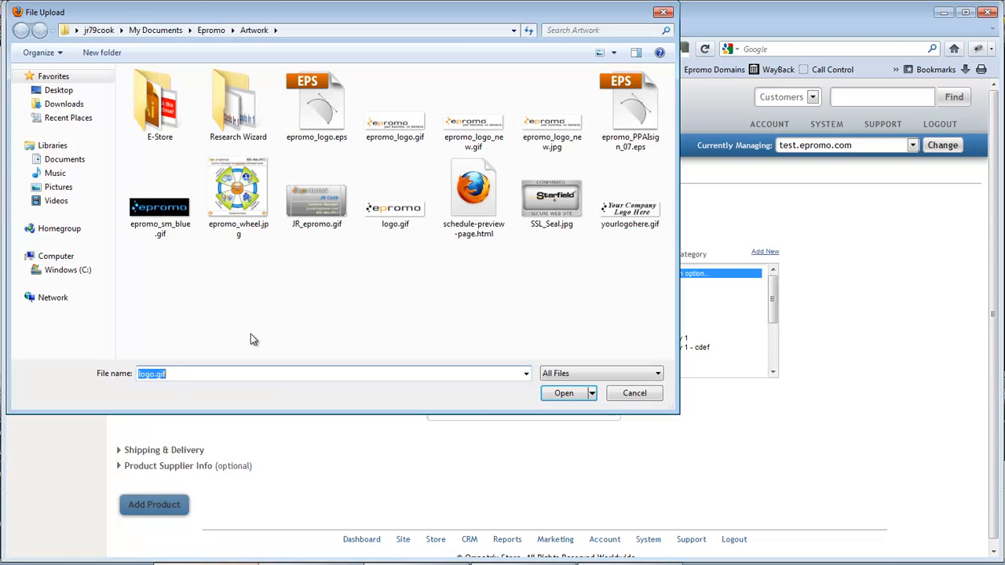
{"action": "left_click", "coordinate": [634, 394]}
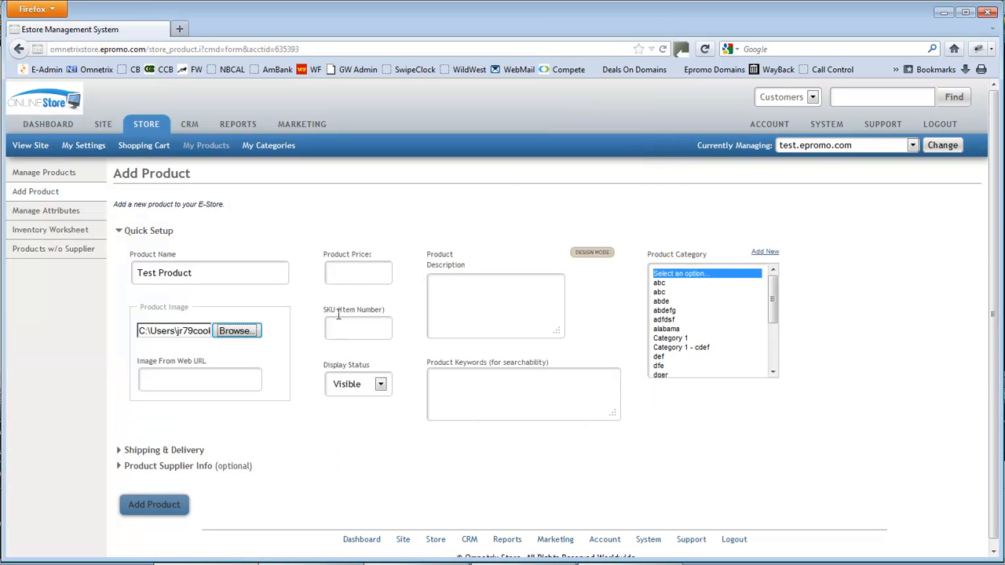
Set the product price to 10.00, the SKU to 123XYZ and the display status to Visible
{"action": "type", "text": "10.00"}
{"action": "left_click", "coordinate": [355, 333]}
{"action": "type", "text": "123XYZ"}
{"action": "left_click", "coordinate": [380, 384]}
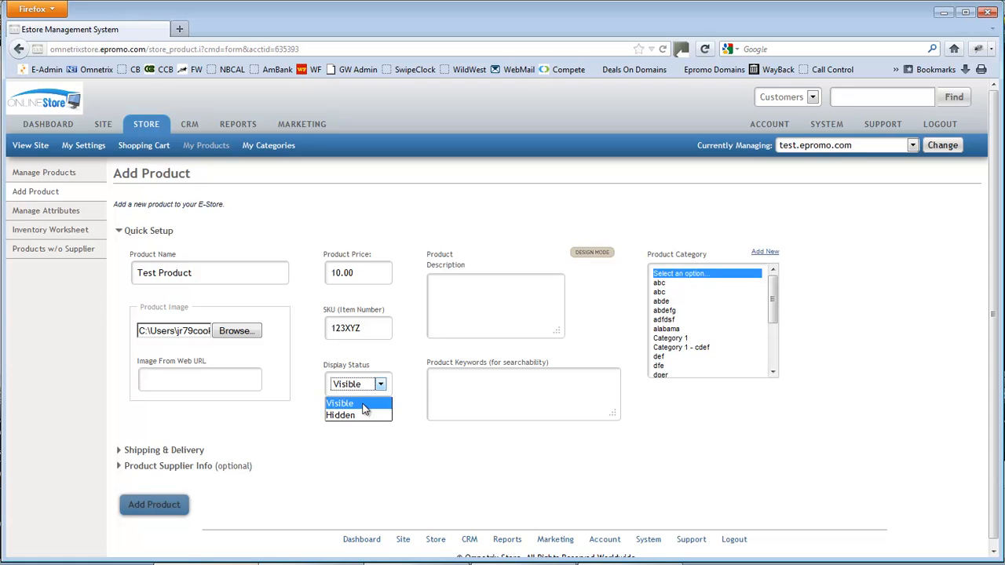
{"action": "left_click", "coordinate": [358, 403]}
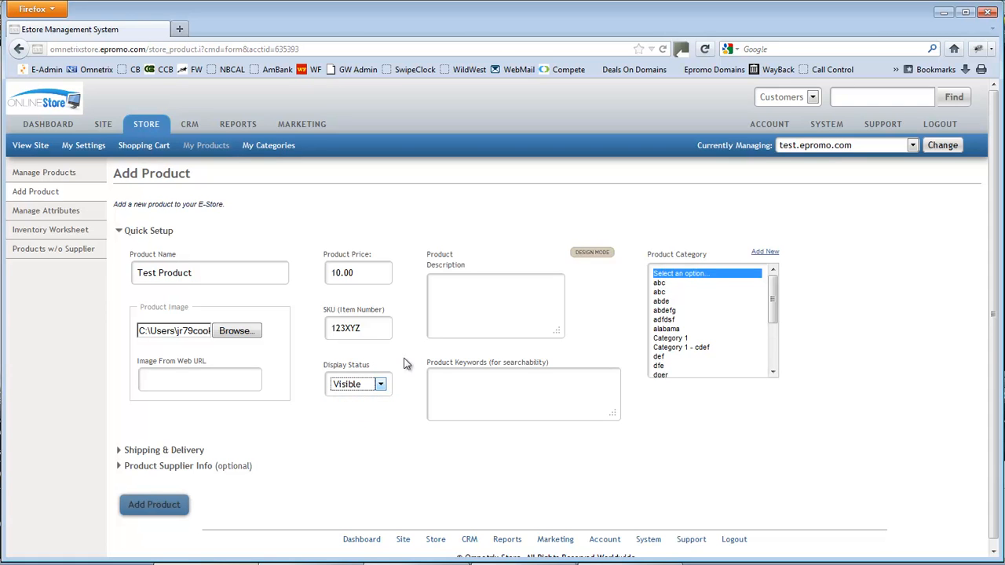
Enter "Description text here" as the product description and "test, product, 123" as the search keywords
{"action": "left_click", "coordinate": [455, 290]}
{"action": "type", "text": "Desc"}
{"action": "type", "text": "irpti"}
{"action": "key", "text": "BackSpace"}
{"action": "key", "text": "BackSpace"}
{"action": "key", "text": "BackSpace"}
{"action": "key", "text": "BackSpace"}
{"action": "type", "text": "ription text here"}
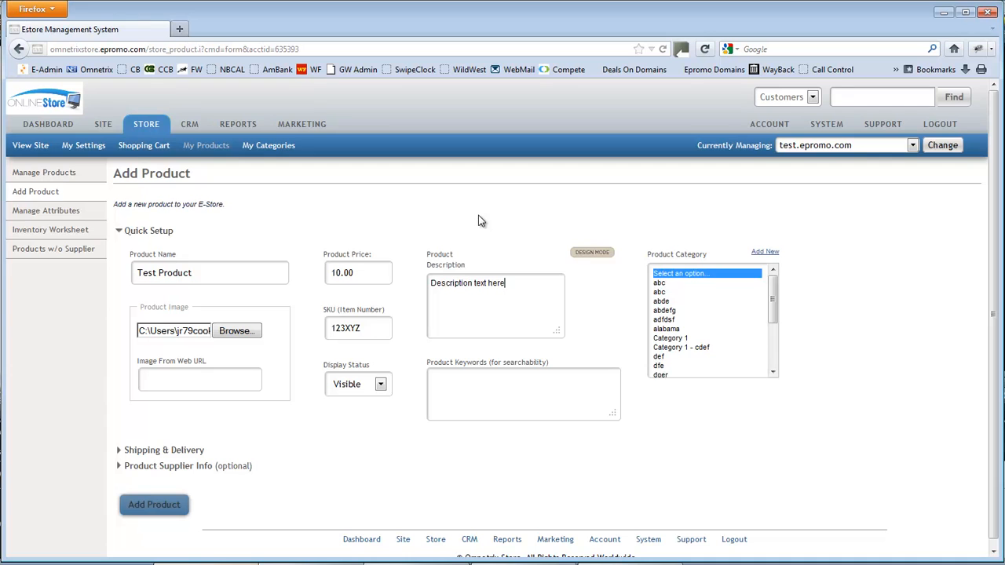
{"action": "left_click", "coordinate": [461, 399]}
{"action": "type", "text": "test, product, 123"}
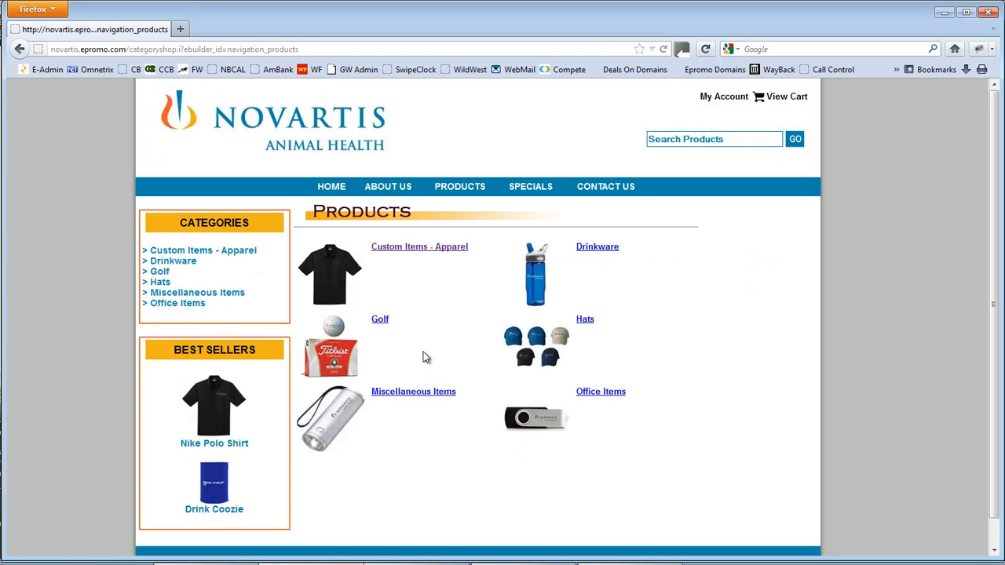
{"action": "left_click", "coordinate": [727, 140]}
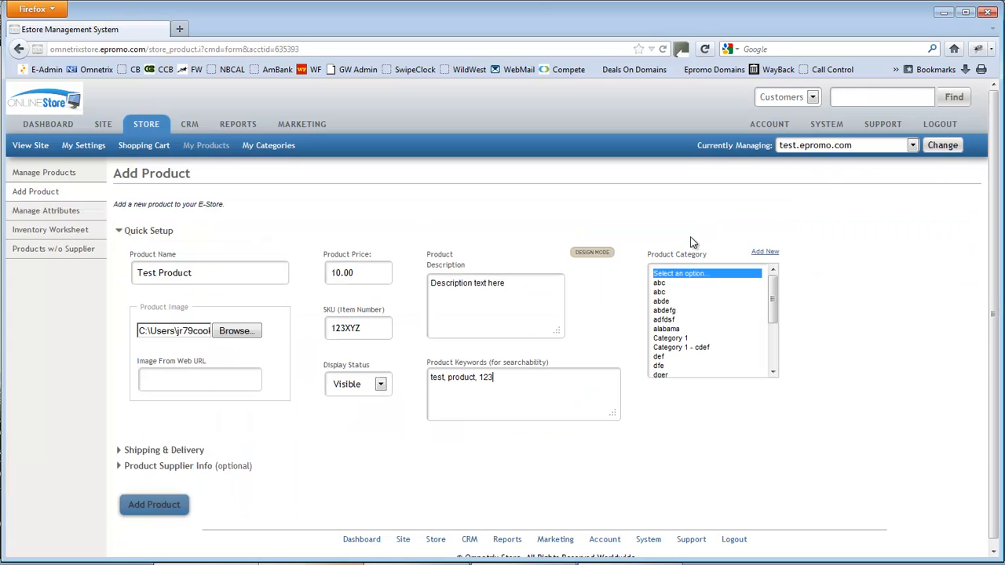
{"action": "left_click_drag", "start_coordinate": [200, 273], "coordinate": [135, 273]}
{"action": "left_click_drag", "start_coordinate": [514, 287], "coordinate": [436, 299]}
{"action": "left_click_drag", "start_coordinate": [497, 378], "coordinate": [435, 379]}
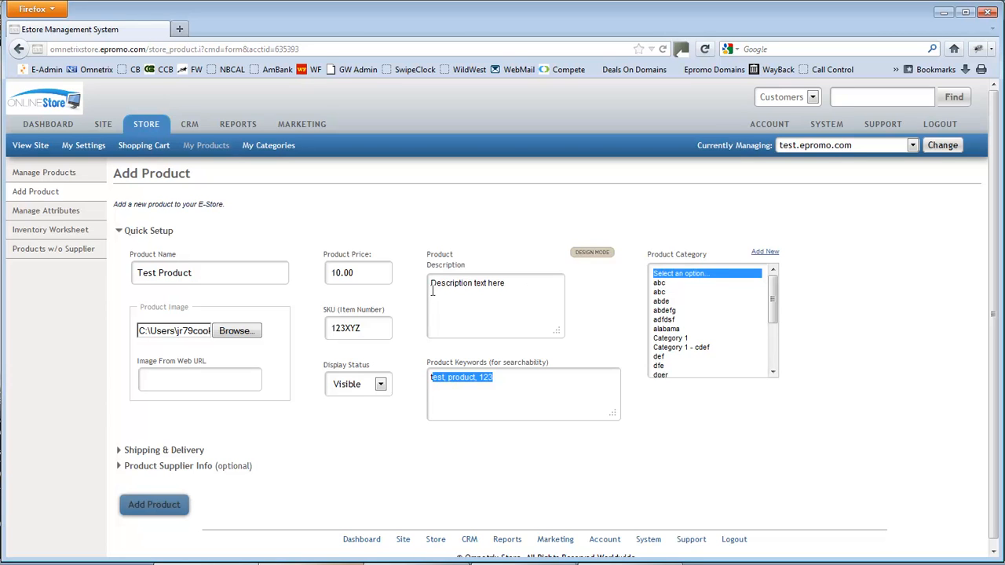
{"action": "left_click", "coordinate": [507, 377]}
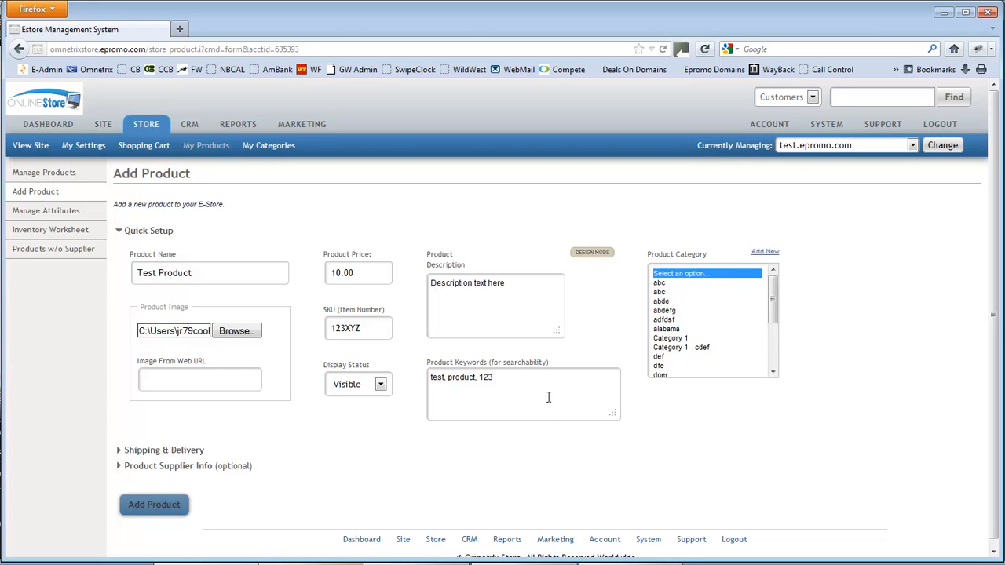
Underline the whole product description in design mode, and return the description to its HTML source view
{"action": "left_click", "coordinate": [589, 253]}
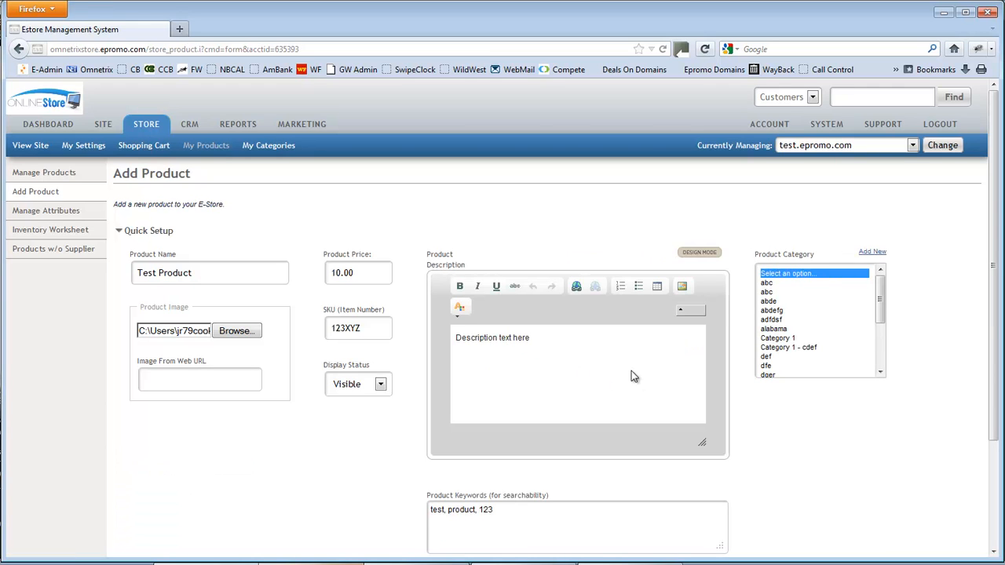
{"action": "left_click_drag", "start_coordinate": [550, 339], "coordinate": [454, 339]}
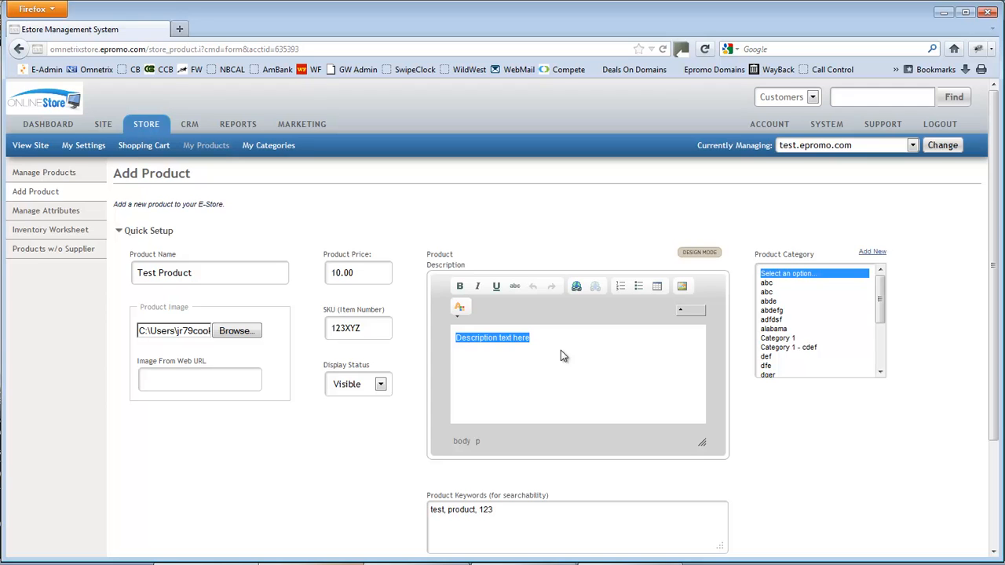
{"action": "left_click", "coordinate": [497, 286]}
{"action": "left_click", "coordinate": [699, 252]}
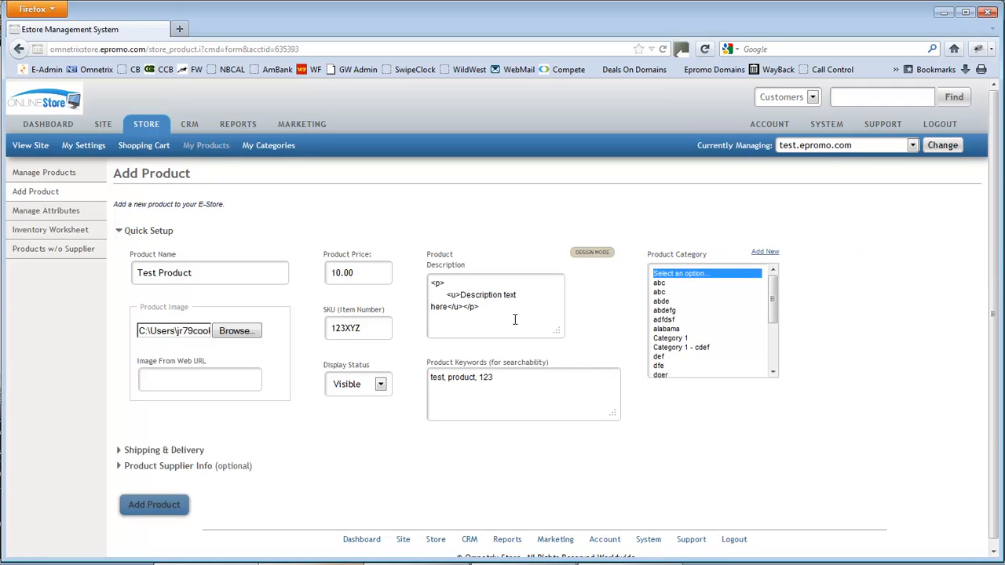
{"action": "left_click_drag", "start_coordinate": [488, 309], "coordinate": [430, 281]}
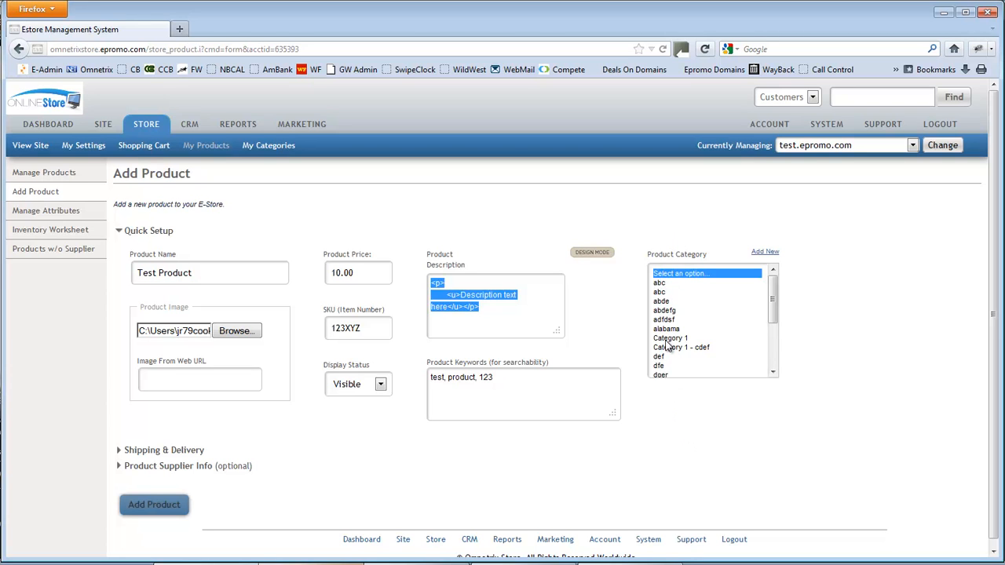
{"action": "mouse_move", "coordinate": [774, 301]}
{"action": "left_mouse_down"}
{"action": "mouse_move", "coordinate": [773, 349]}
{"action": "mouse_move", "coordinate": [773, 288]}
{"action": "left_mouse_up"}
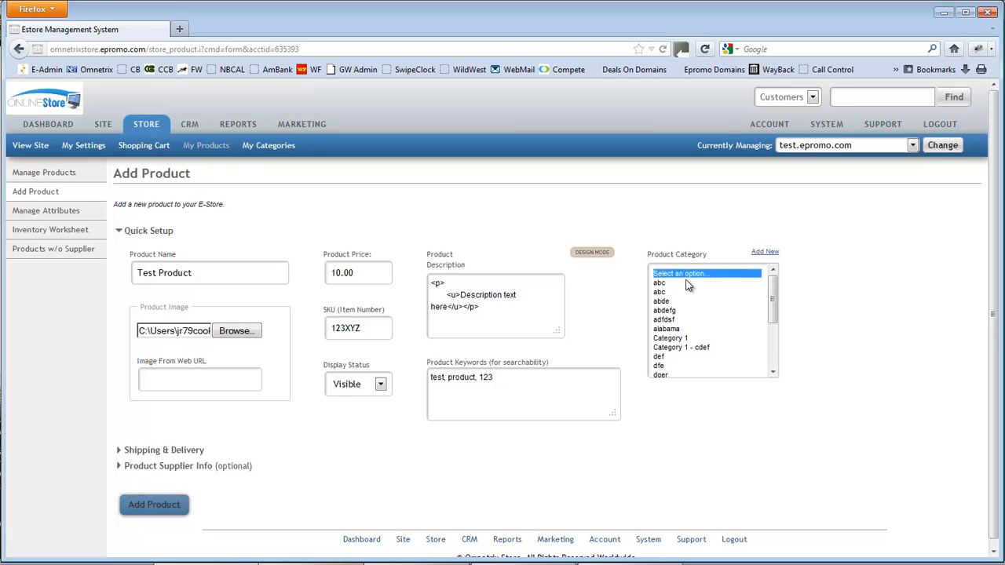
{"action": "left_click", "coordinate": [767, 255]}
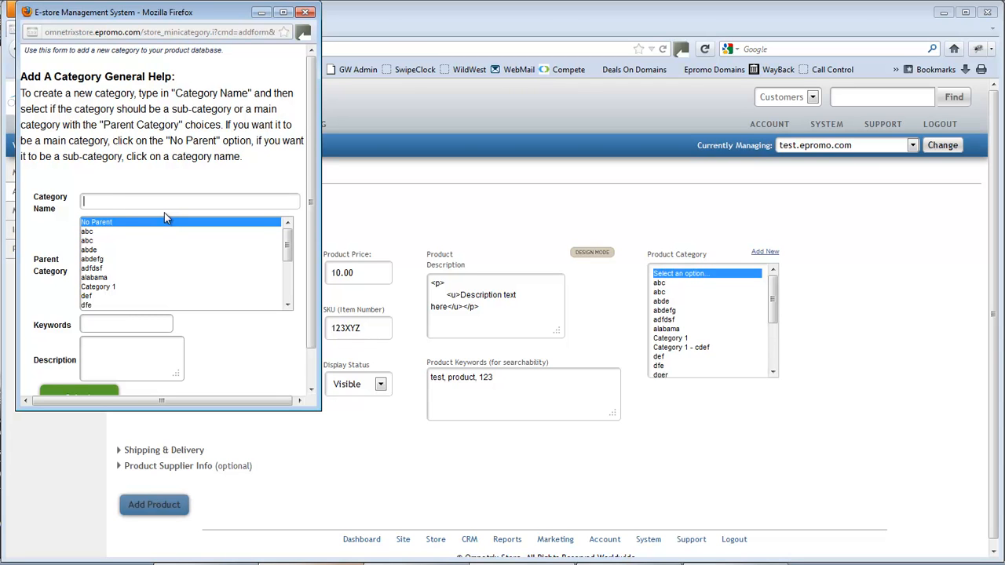
{"action": "type", "text": "Test Category"}
{"action": "scroll", "coordinate": [94, 283], "scroll_direction": "down", "scroll_amount": 2}
{"action": "scroll", "coordinate": [95, 282], "scroll_direction": "down", "scroll_amount": 2}
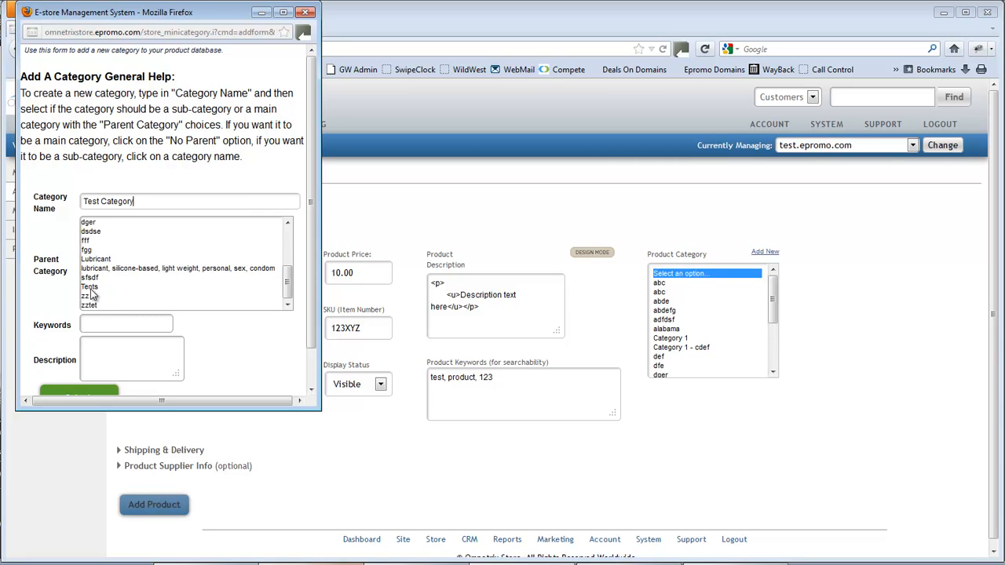
{"action": "left_click", "coordinate": [92, 287]}
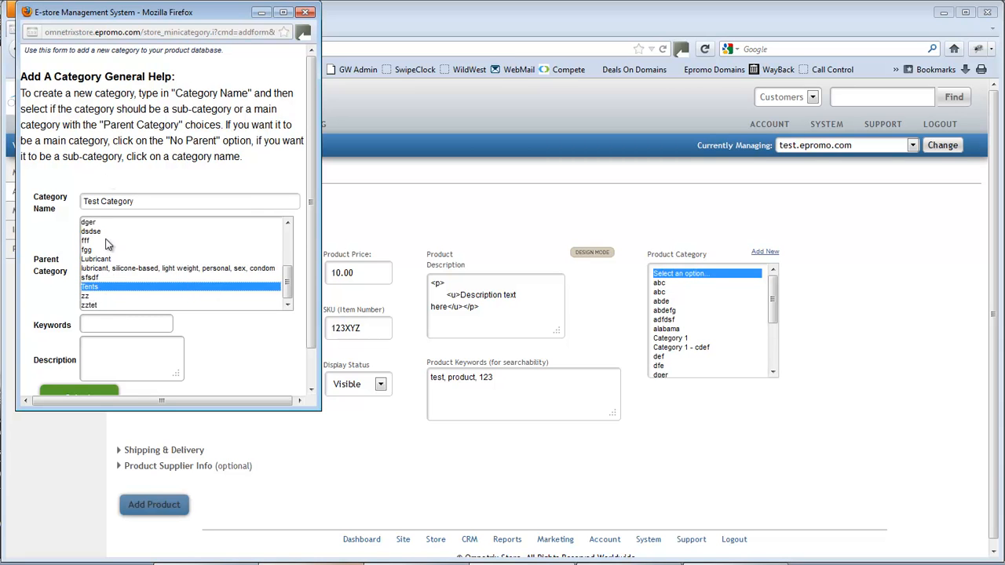
{"action": "scroll", "coordinate": [115, 274], "scroll_direction": "up", "scroll_amount": 4}
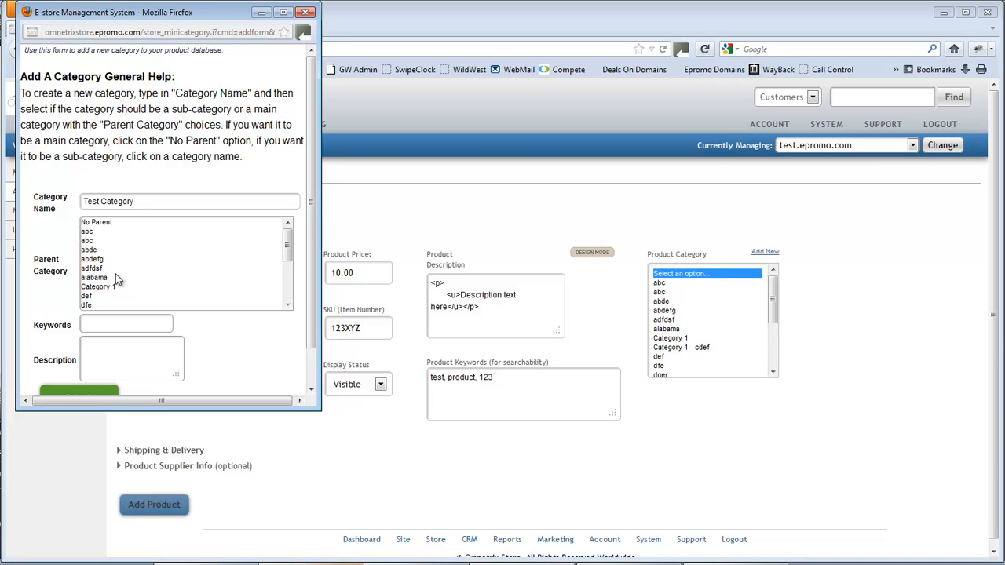
{"action": "left_click", "coordinate": [99, 223]}
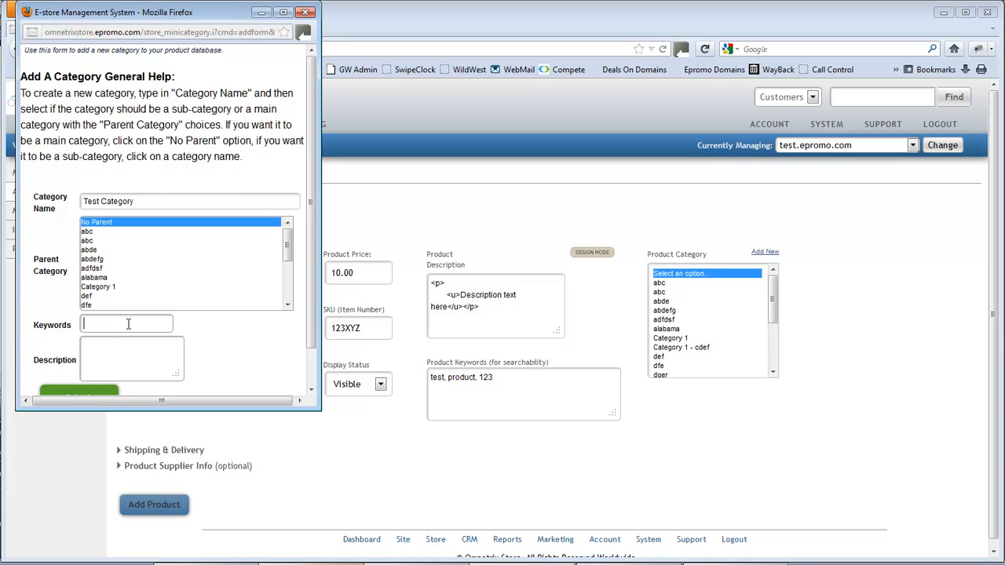
{"action": "scroll", "coordinate": [218, 336], "scroll_direction": "down", "scroll_amount": 1}
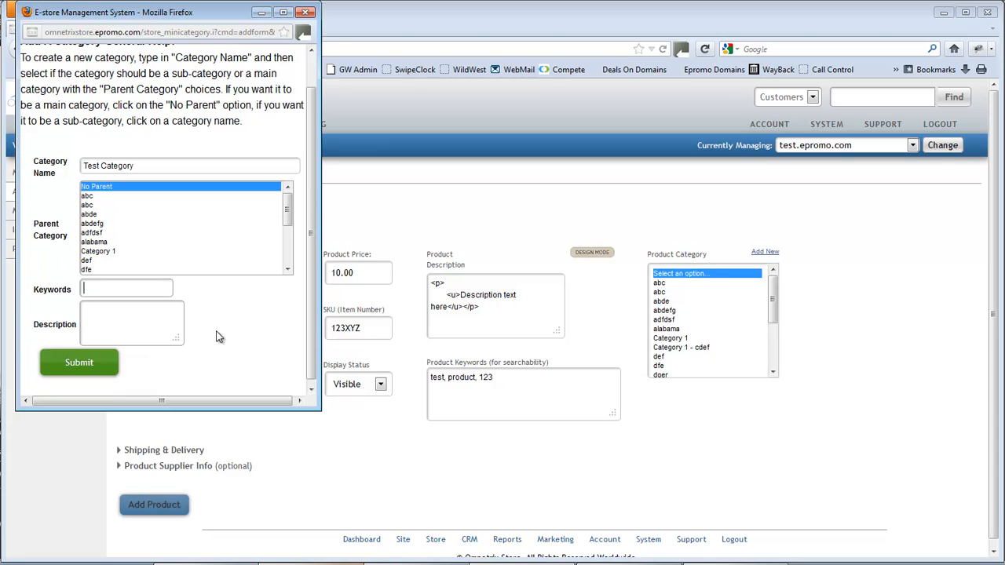
{"action": "left_click", "coordinate": [307, 14]}
Assign the product to the Tents category and add it to the store
{"action": "scroll", "coordinate": [715, 314], "scroll_direction": "down", "scroll_amount": 3}
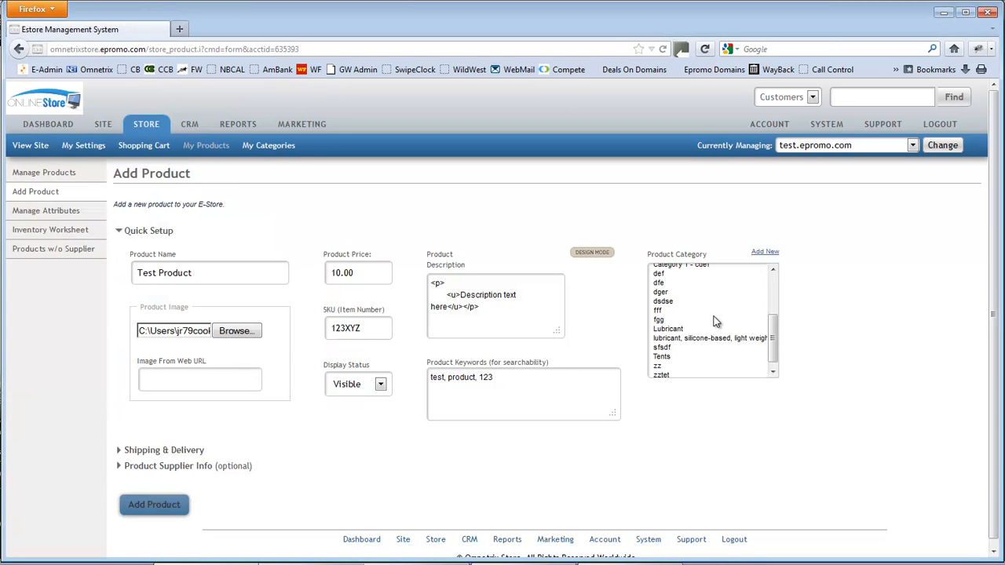
{"action": "scroll", "coordinate": [691, 346], "scroll_direction": "down", "scroll_amount": 1}
{"action": "left_click", "coordinate": [666, 344]}
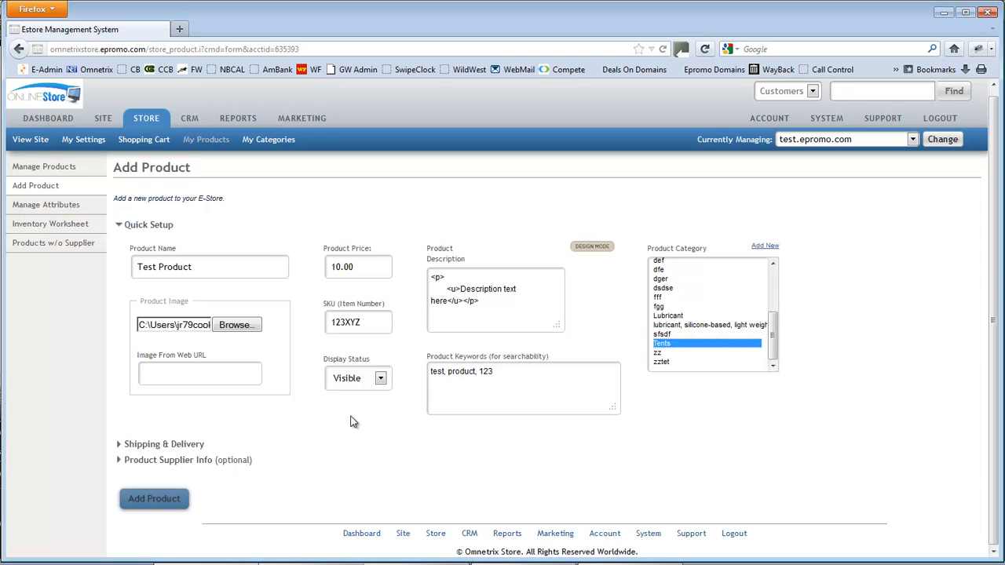
{"action": "scroll", "coordinate": [734, 315], "scroll_direction": "up", "scroll_amount": 3}
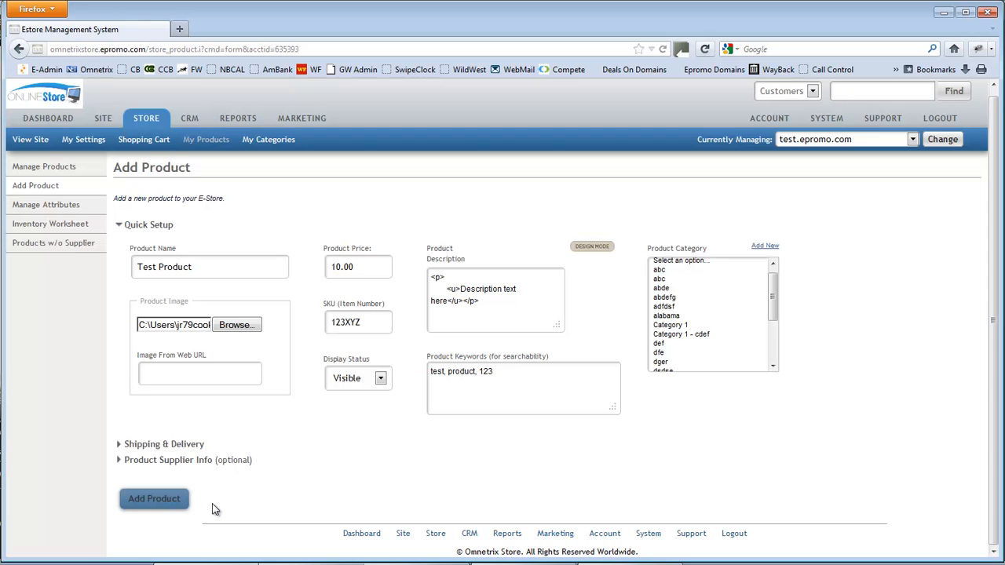
{"action": "left_click", "coordinate": [154, 503]}
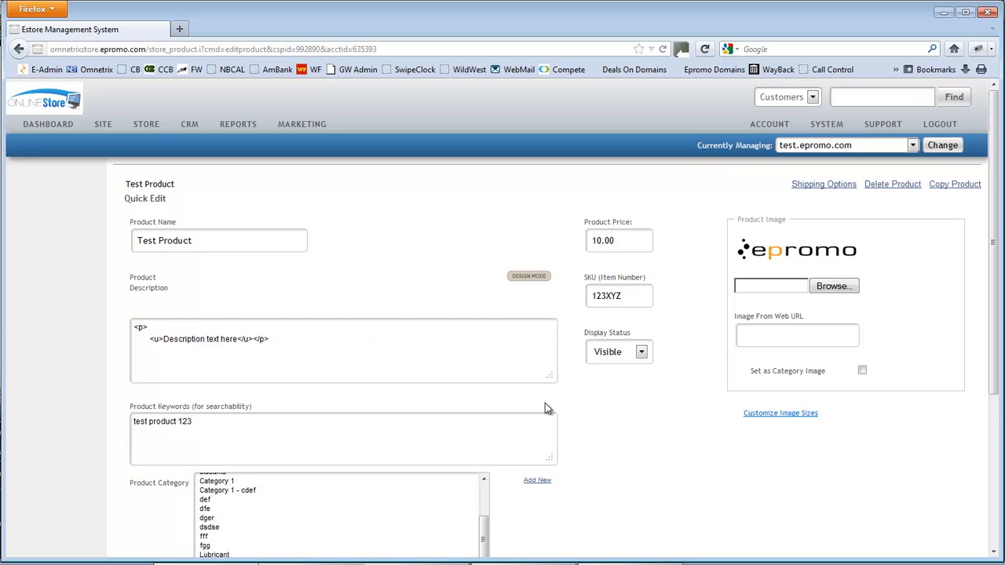
Review the new product's edit page down to the collapsed option sections and update controls
{"action": "scroll", "coordinate": [545, 403], "scroll_direction": "down", "scroll_amount": 3}
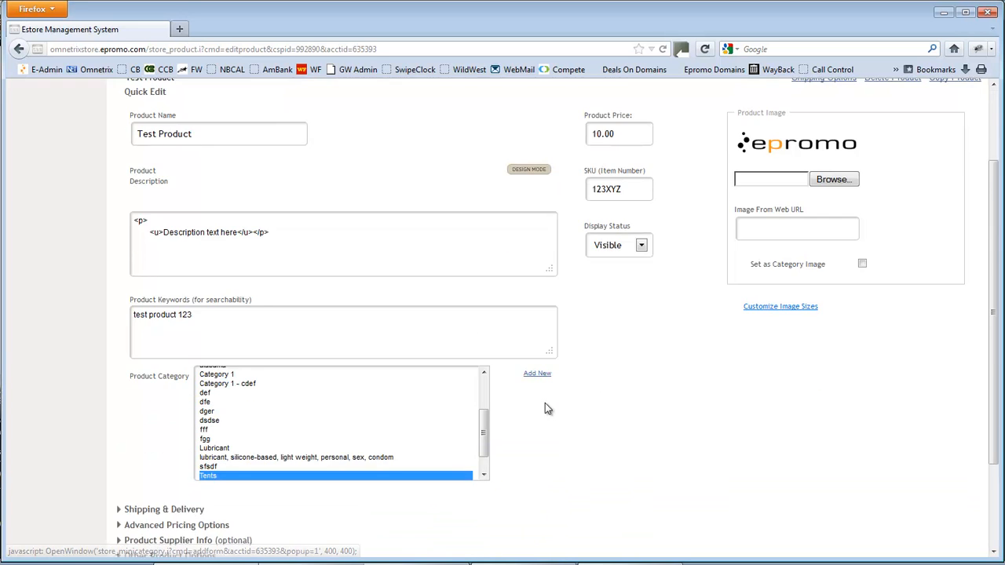
{"action": "scroll", "coordinate": [547, 408], "scroll_direction": "down", "scroll_amount": 1}
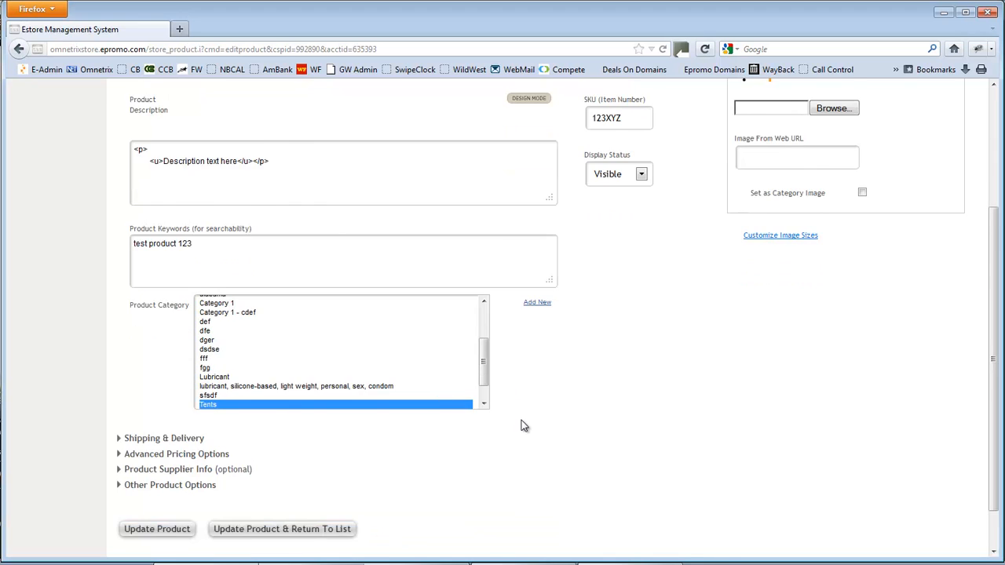
{"action": "scroll", "coordinate": [524, 424], "scroll_direction": "down", "scroll_amount": 1}
{"action": "scroll", "coordinate": [521, 424], "scroll_direction": "down", "scroll_amount": 1}
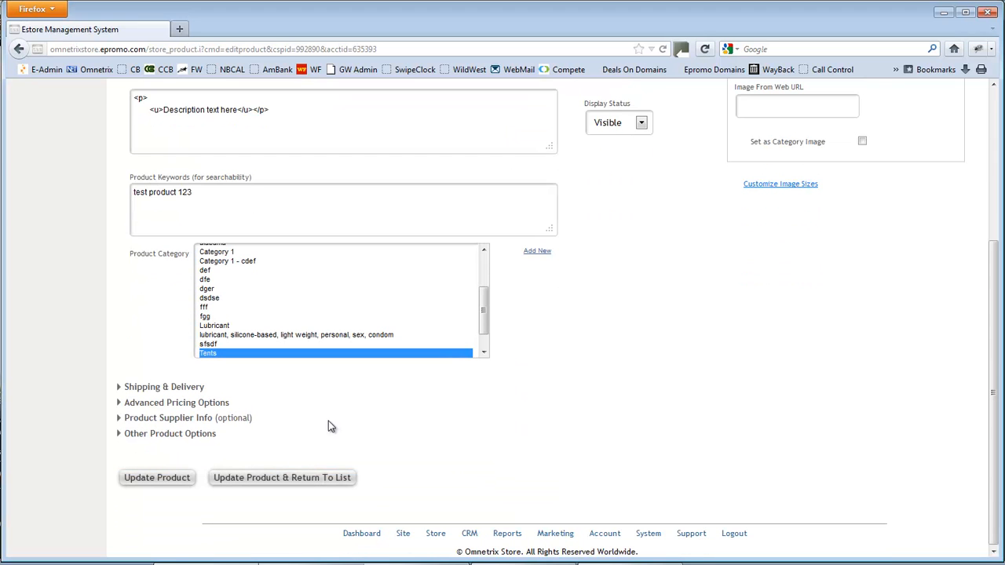
Examine the product's Shipping & Delivery and Advanced Pricing Options sections, collapsing each one after viewing
{"action": "left_click", "coordinate": [122, 389]}
{"action": "scroll", "coordinate": [157, 398], "scroll_direction": "down", "scroll_amount": 2}
{"action": "scroll", "coordinate": [157, 398], "scroll_direction": "down", "scroll_amount": 3}
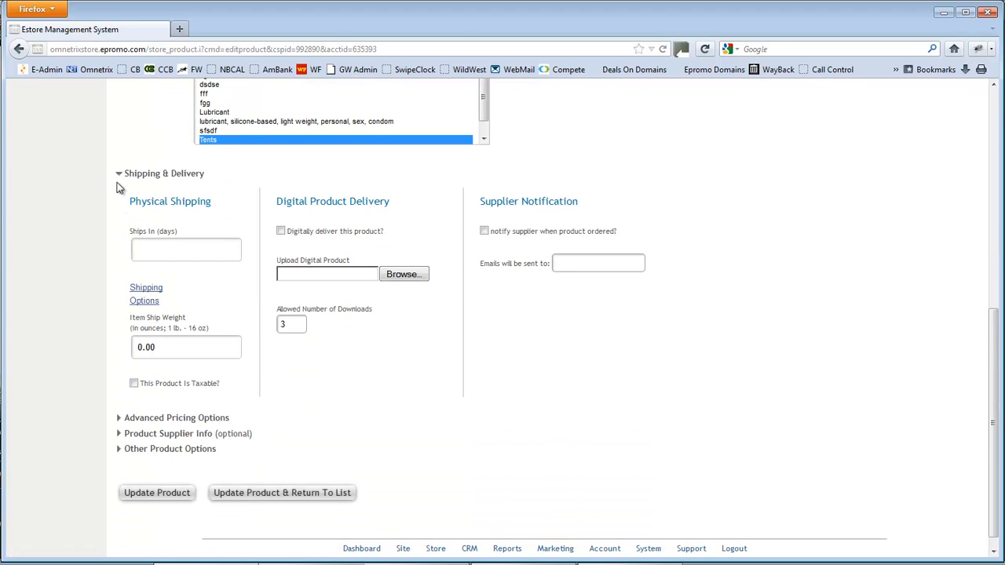
{"action": "left_click", "coordinate": [120, 176]}
{"action": "left_click", "coordinate": [120, 404]}
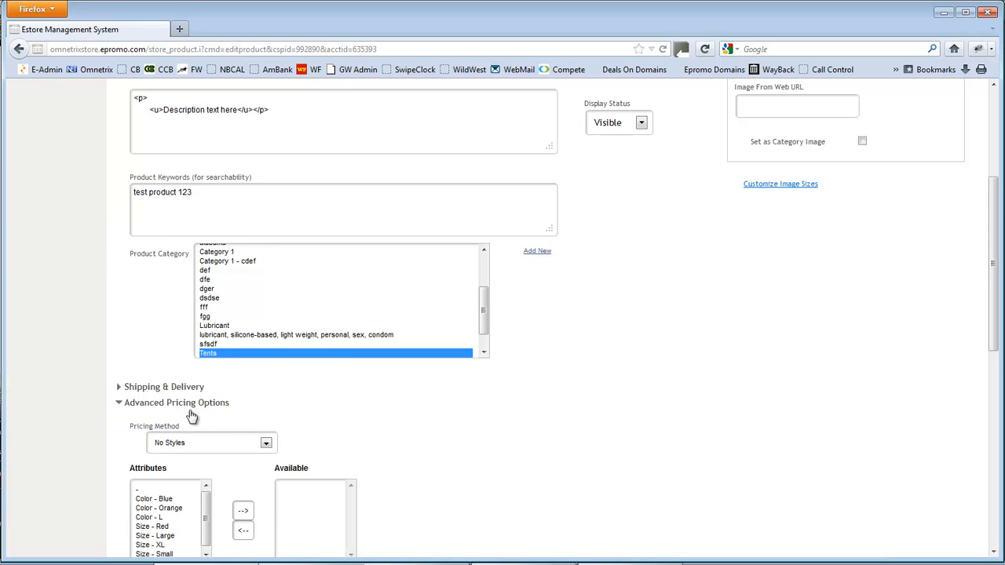
{"action": "scroll", "coordinate": [271, 441], "scroll_direction": "down", "scroll_amount": 3}
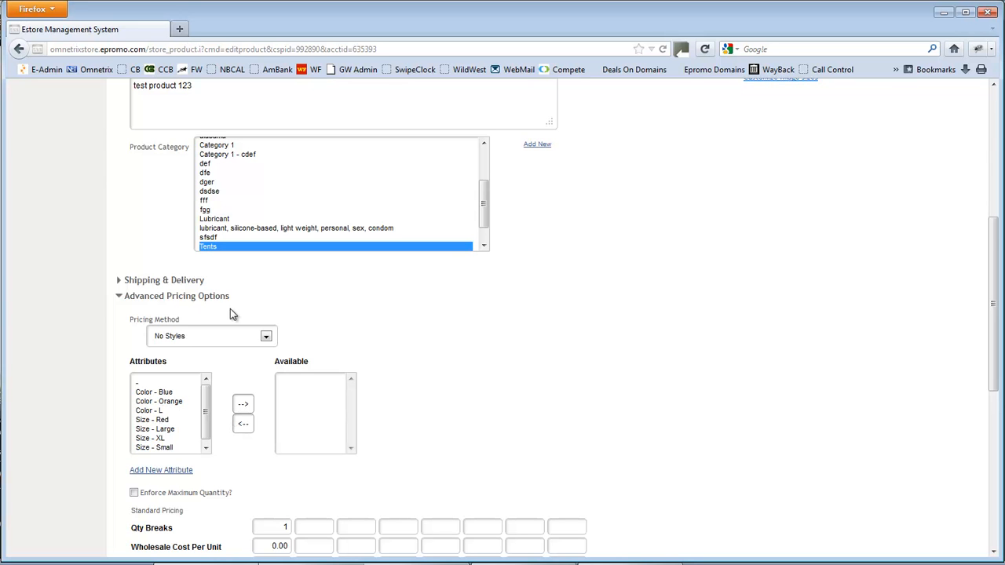
{"action": "left_click", "coordinate": [119, 297]}
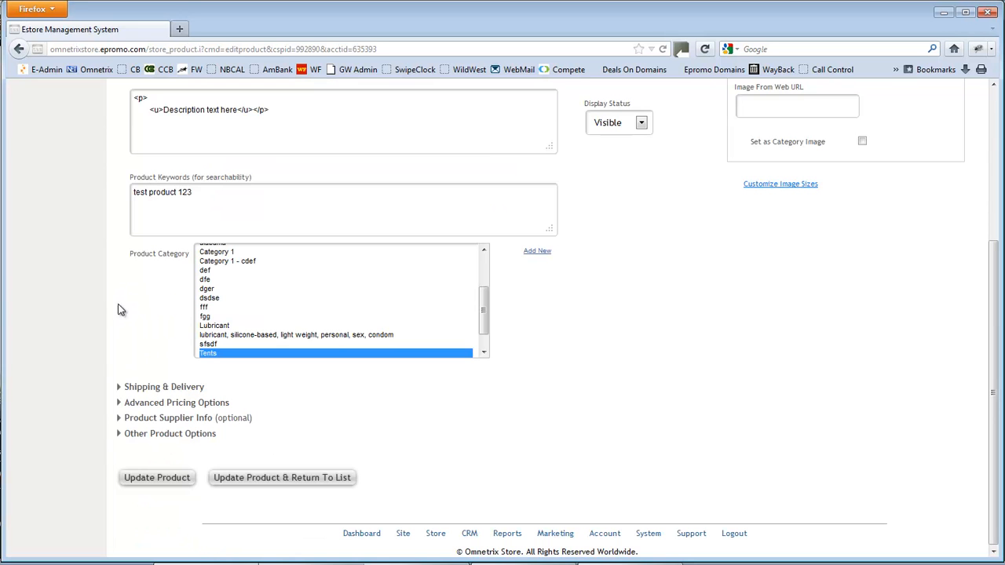
Examine the Other Product Options section, including terms and disclosures, customer personalization, shopping cart and purchase approval settings
{"action": "left_click", "coordinate": [122, 436]}
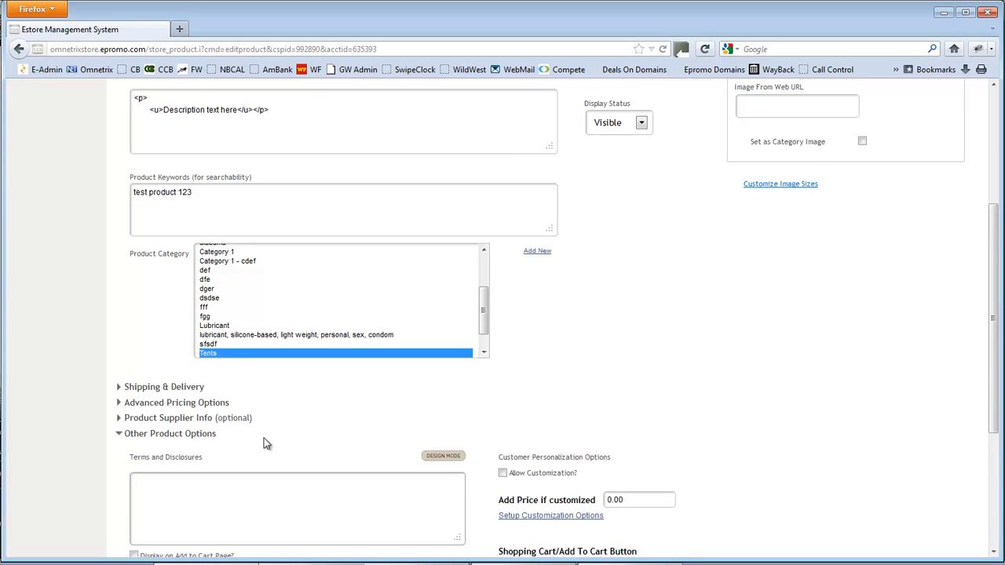
{"action": "scroll", "coordinate": [265, 438], "scroll_direction": "down", "scroll_amount": 3}
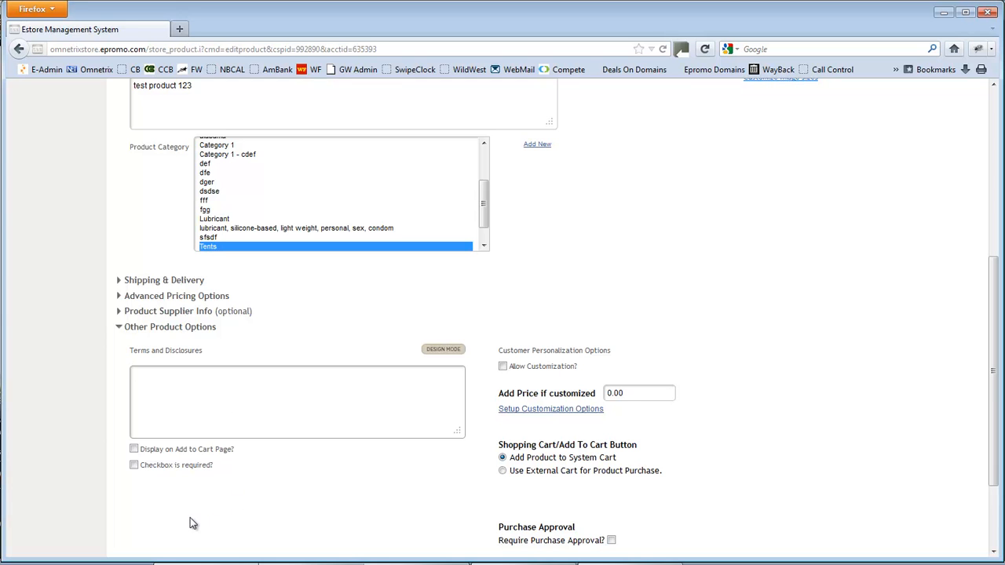
{"action": "scroll", "coordinate": [444, 463], "scroll_direction": "down", "scroll_amount": 2}
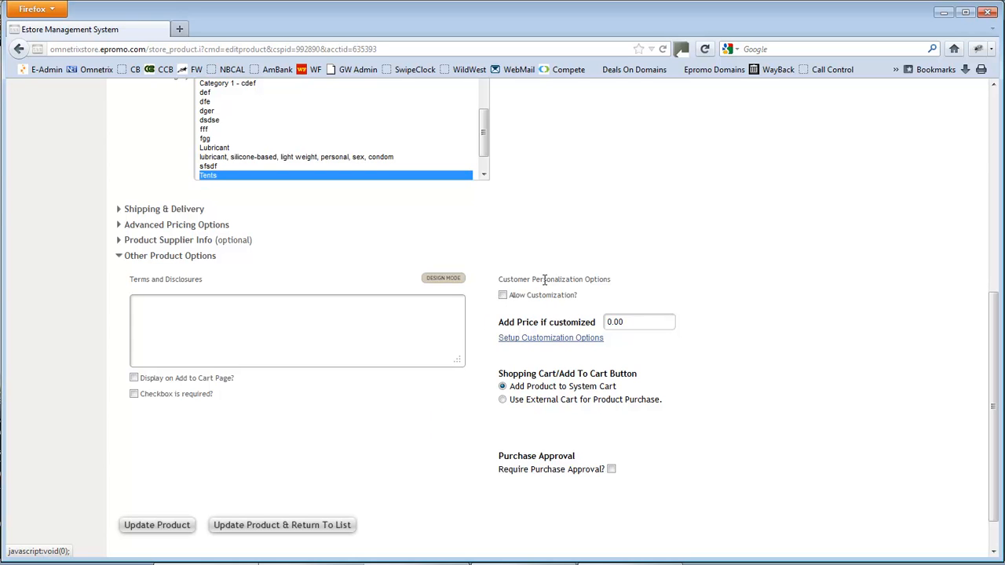
{"action": "left_click_drag", "start_coordinate": [523, 280], "coordinate": [611, 279]}
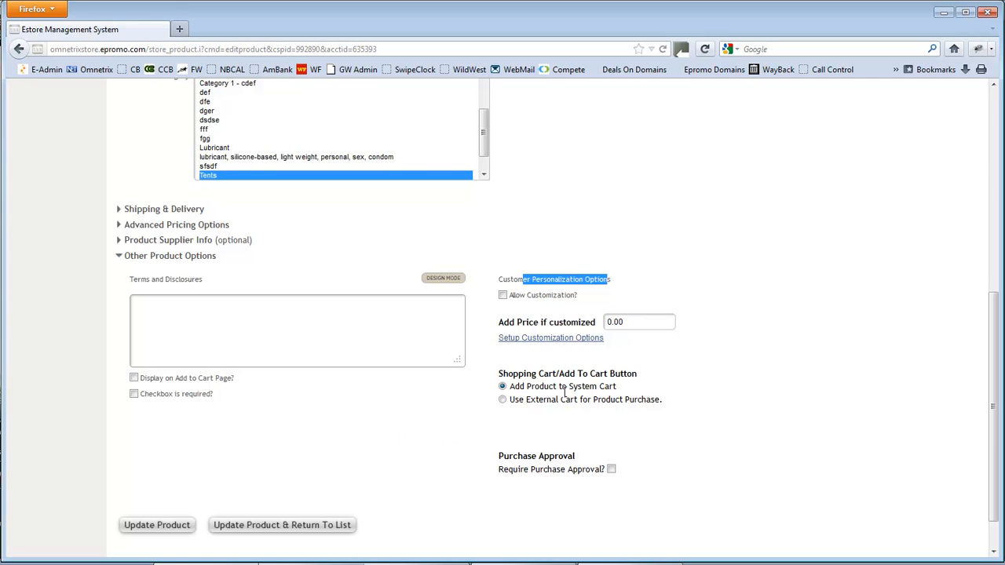
{"action": "left_click_drag", "start_coordinate": [544, 388], "coordinate": [618, 401]}
{"action": "left_click", "coordinate": [619, 400]}
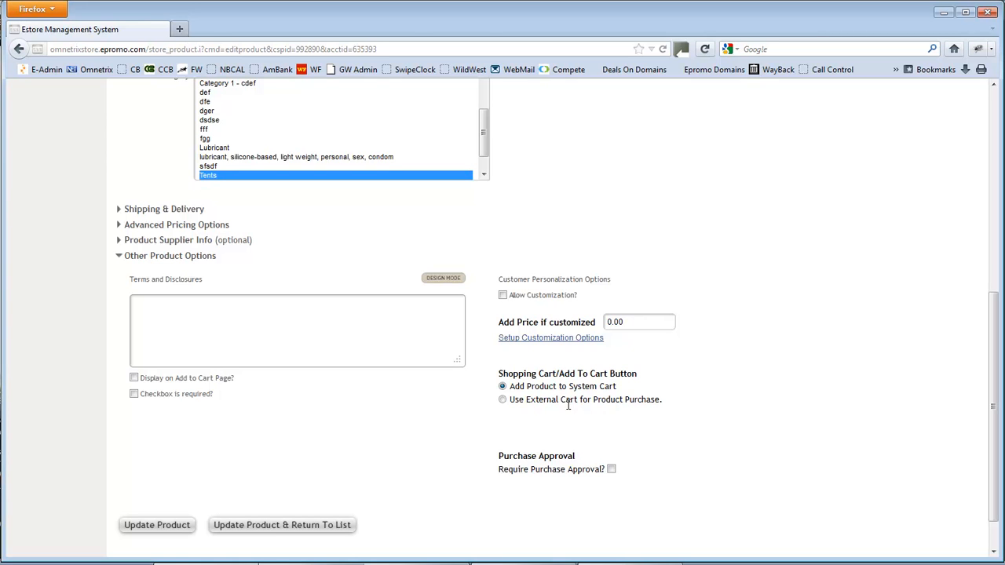
Set the product to use an external cart for purchase, leaving the external cart link empty
{"action": "left_click", "coordinate": [503, 400]}
{"action": "left_click", "coordinate": [724, 427]}
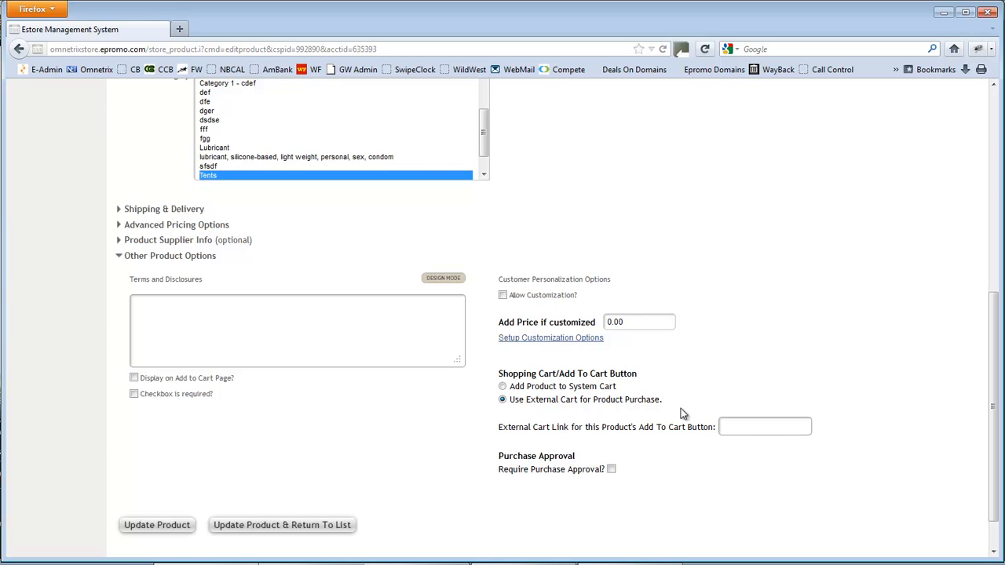
{"action": "scroll", "coordinate": [516, 399], "scroll_direction": "up", "scroll_amount": 5}
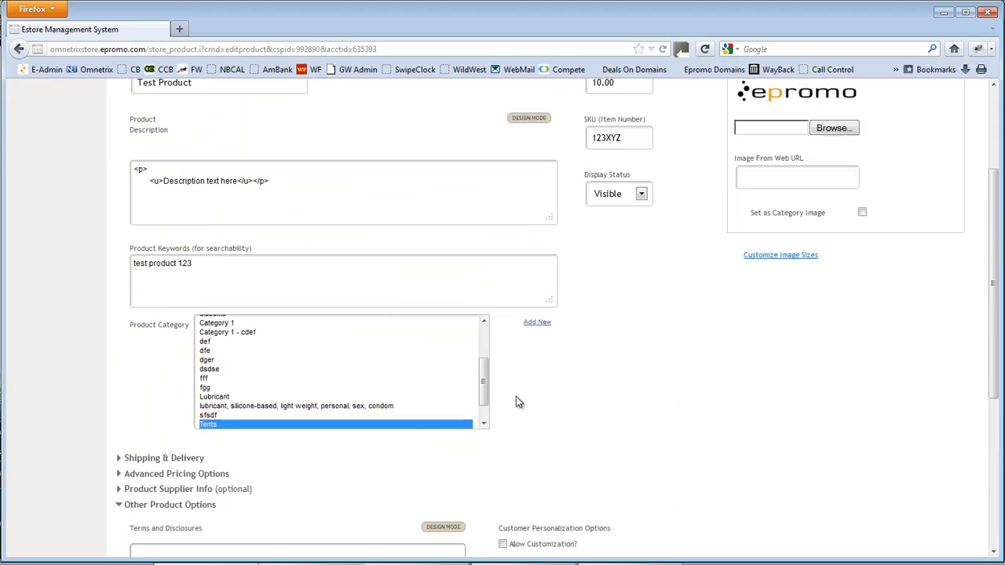
{"action": "scroll", "coordinate": [516, 402], "scroll_direction": "up", "scroll_amount": 3}
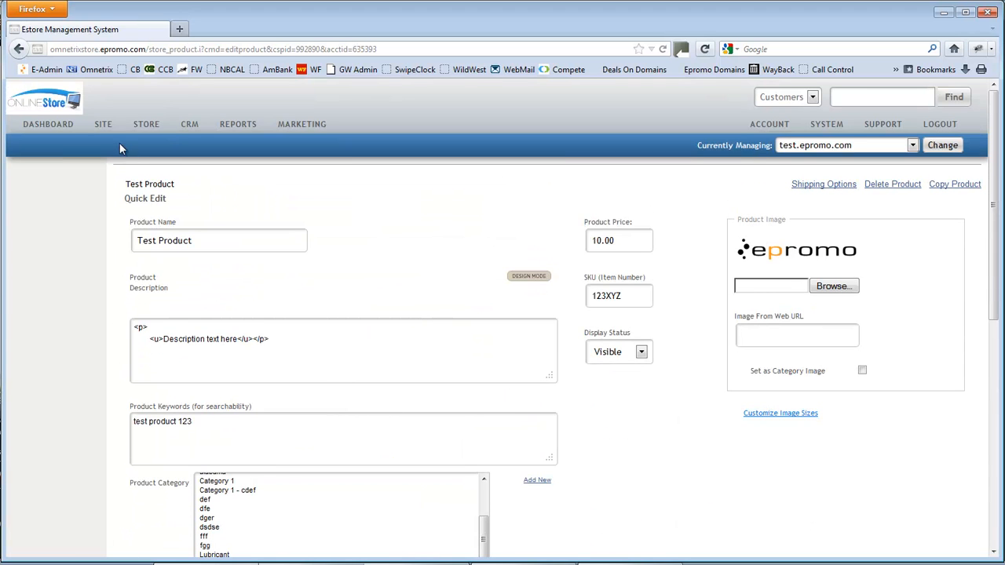
Open Test Product for editing from the second page of the store's product list
{"action": "left_click", "coordinate": [146, 126]}
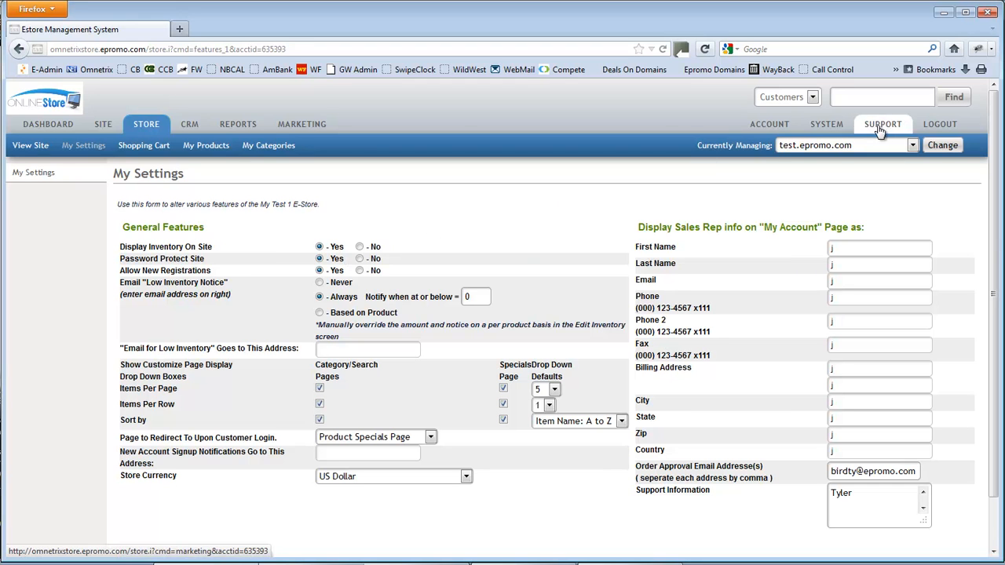
{"action": "left_click", "coordinate": [200, 148]}
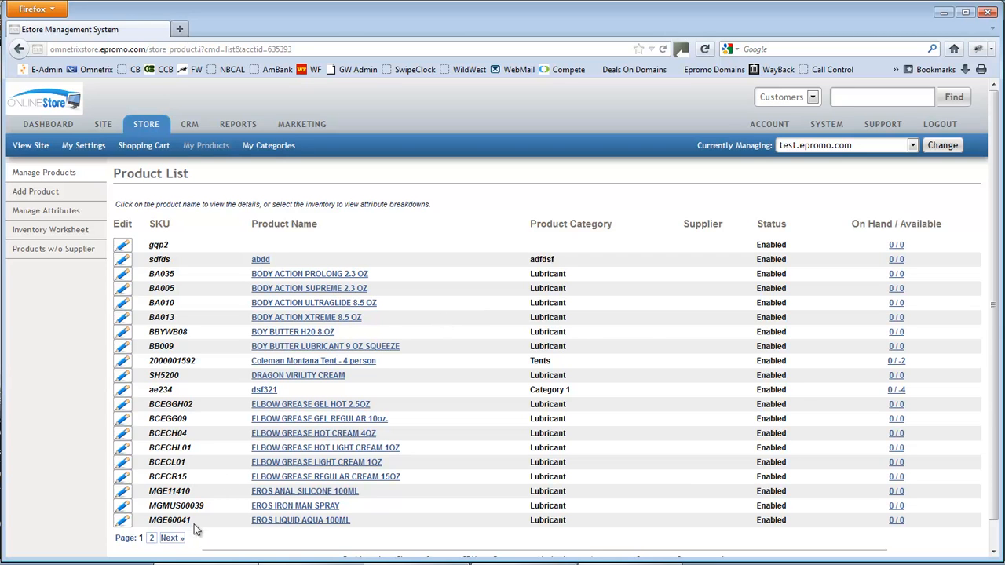
{"action": "left_click", "coordinate": [171, 540]}
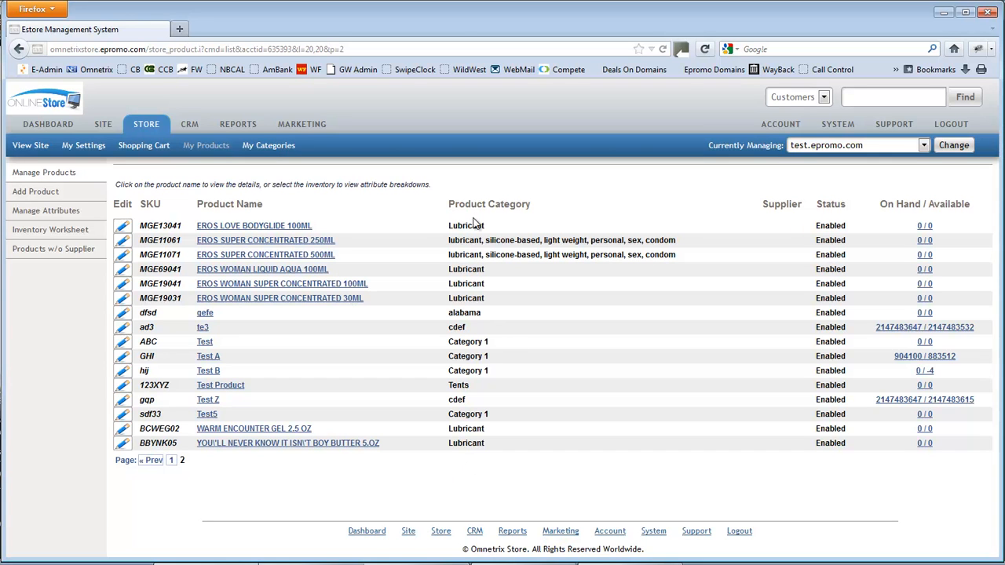
{"action": "left_click", "coordinate": [234, 390]}
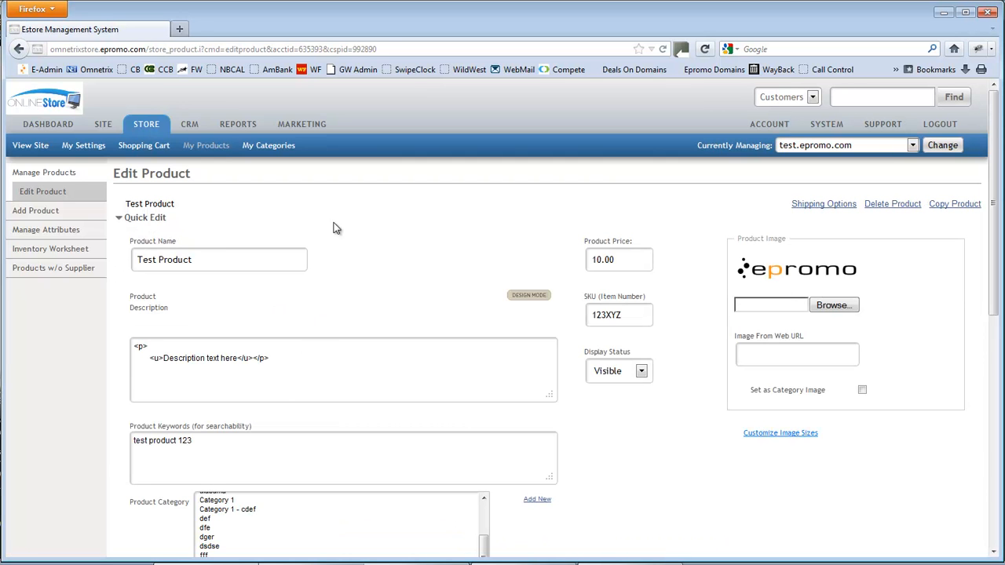
Delete Test Product from the store and confirm the deletion
{"action": "scroll", "coordinate": [343, 403], "scroll_direction": "down", "scroll_amount": 5}
{"action": "scroll", "coordinate": [344, 403], "scroll_direction": "down", "scroll_amount": 4}
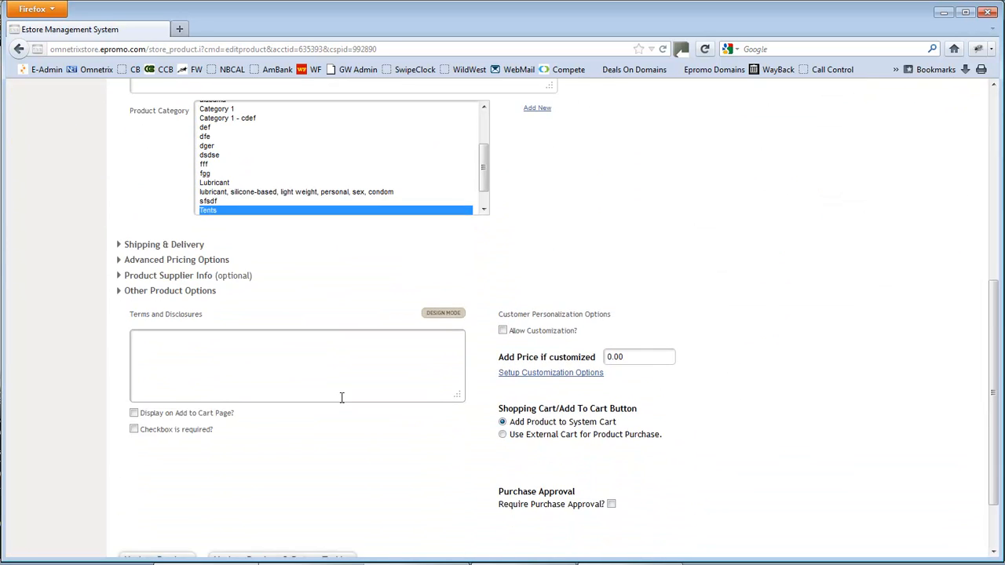
{"action": "scroll", "coordinate": [342, 398], "scroll_direction": "up", "scroll_amount": 9}
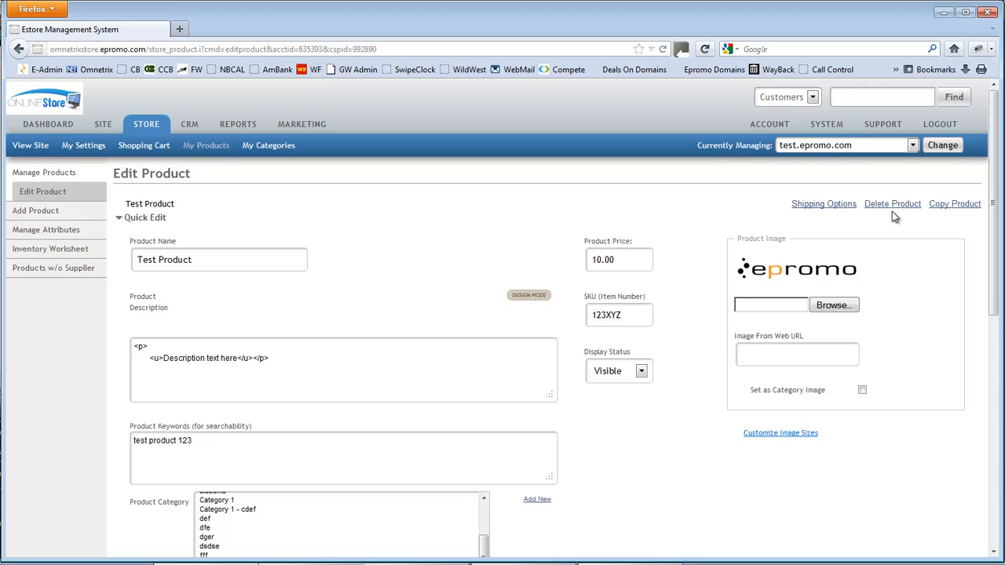
{"action": "left_click", "coordinate": [893, 206]}
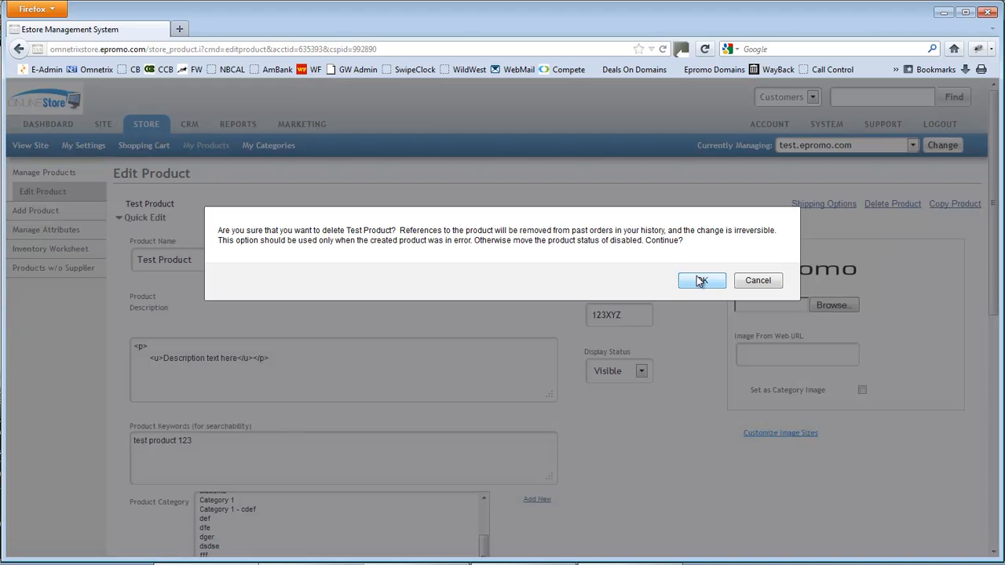
{"action": "left_click", "coordinate": [702, 281]}
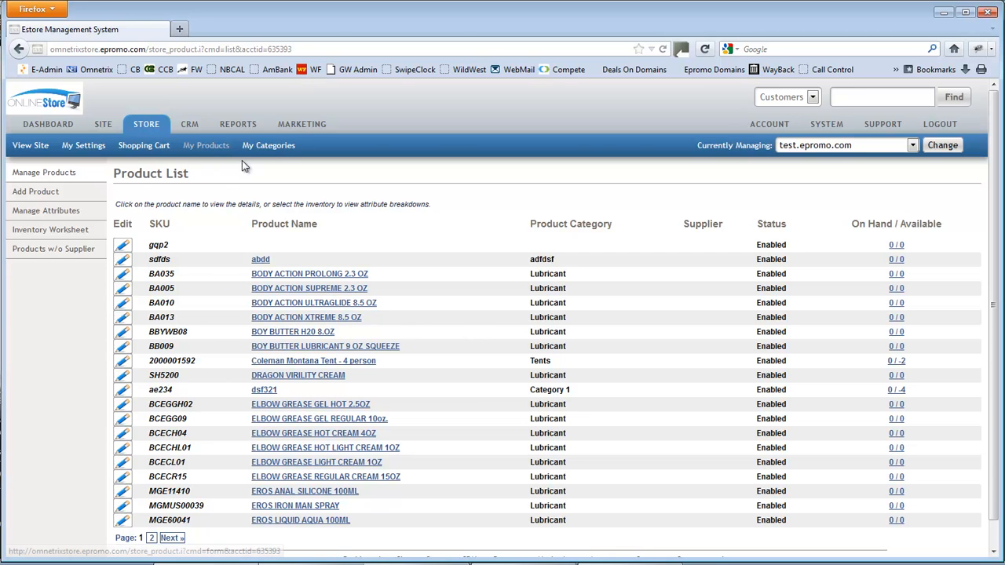
Delete the fff category from the store's categories together with all its products, without selecting a transfer category
{"action": "left_click", "coordinate": [269, 146]}
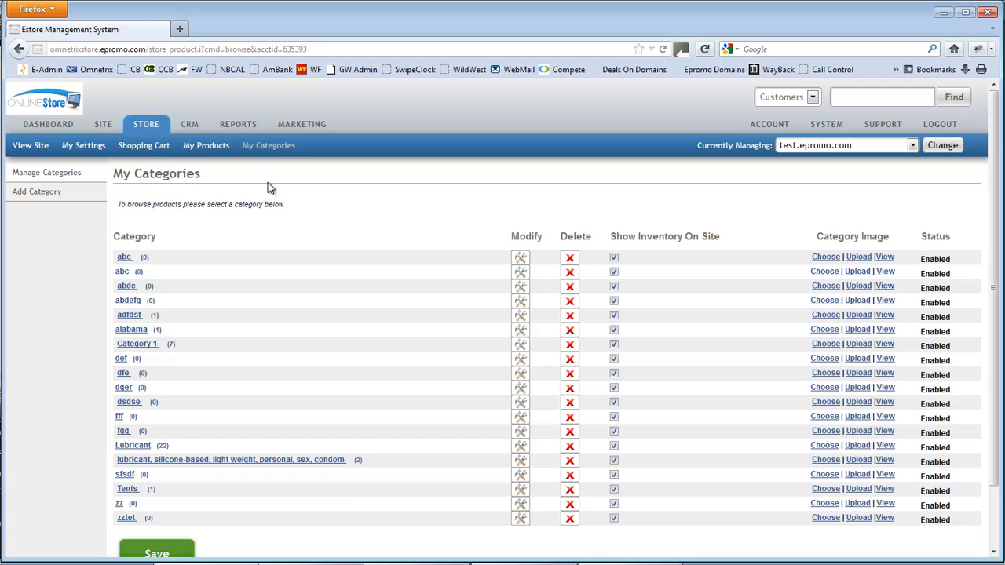
{"action": "scroll", "coordinate": [255, 341], "scroll_direction": "down", "scroll_amount": 2}
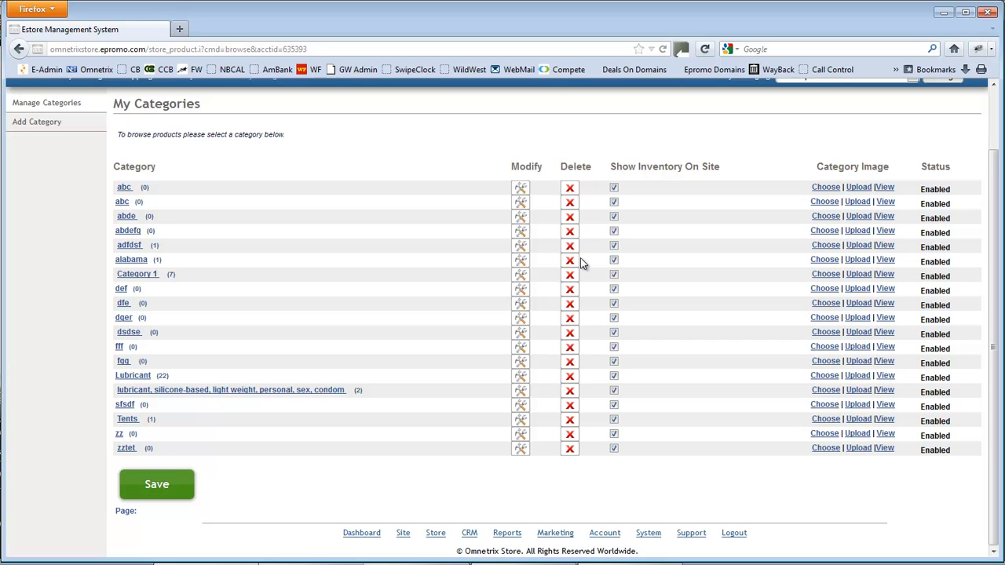
{"action": "left_click", "coordinate": [570, 347]}
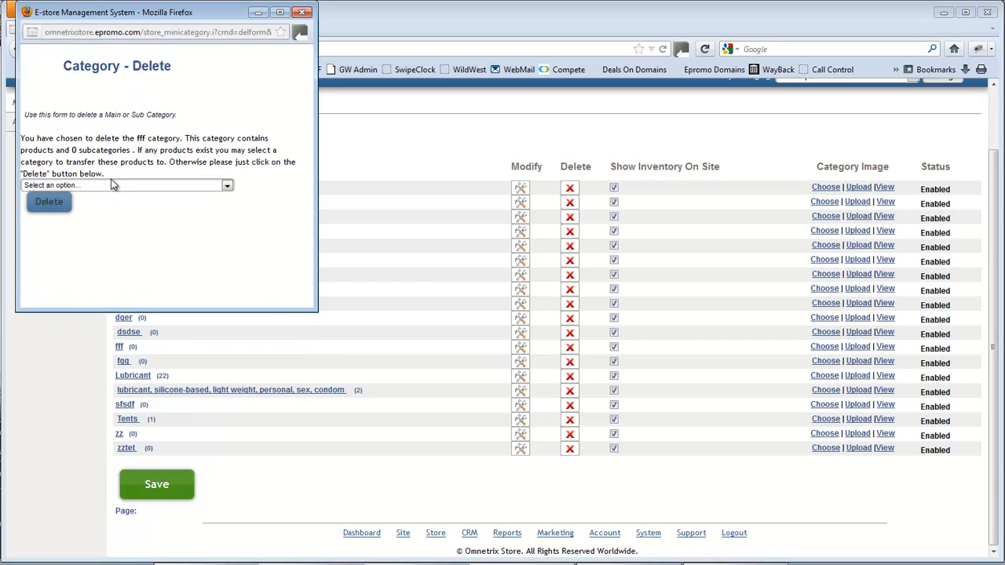
{"action": "left_click", "coordinate": [111, 185]}
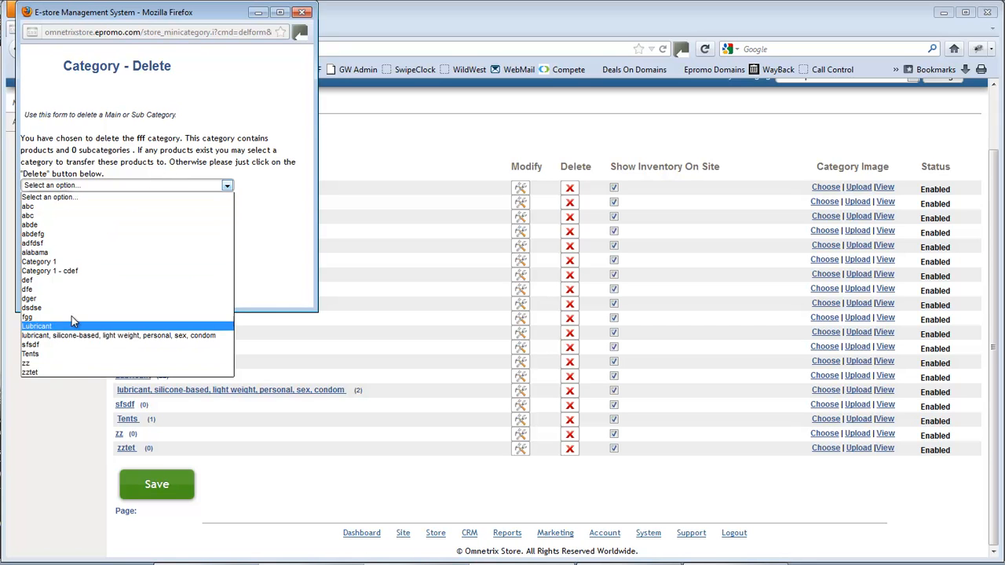
{"action": "left_click", "coordinate": [69, 263]}
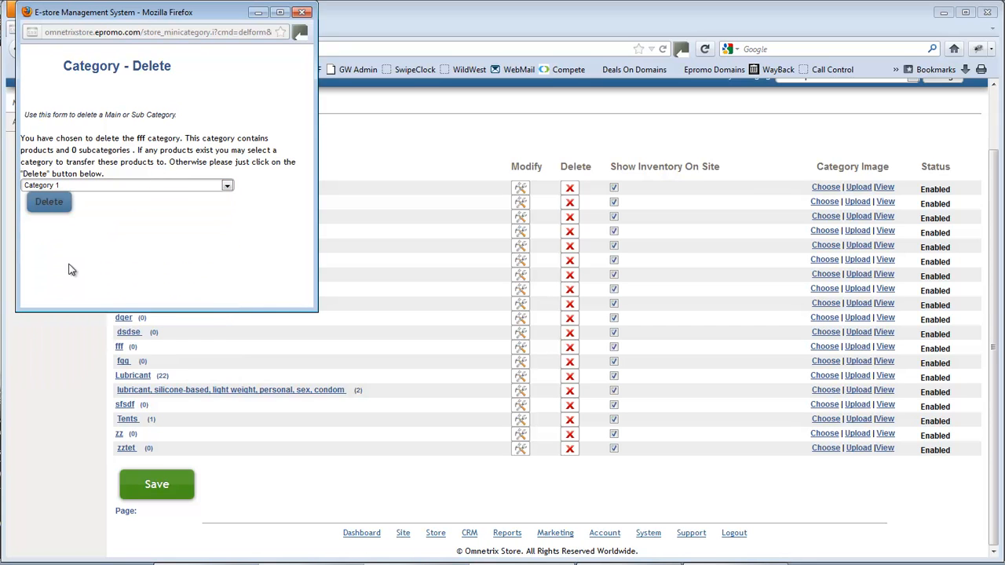
{"action": "left_click", "coordinate": [144, 185]}
{"action": "left_click", "coordinate": [123, 195]}
{"action": "left_click", "coordinate": [48, 203]}
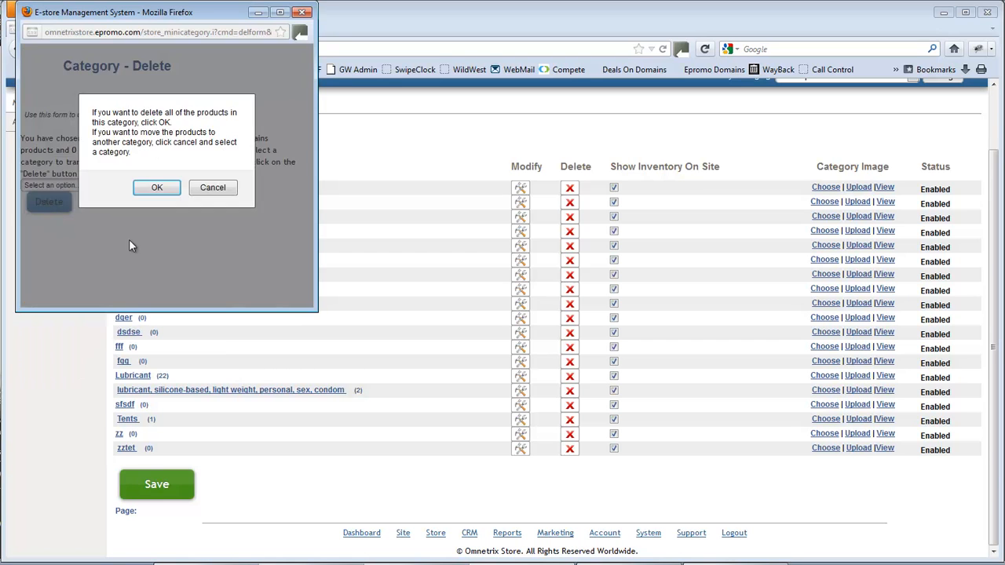
{"action": "left_click", "coordinate": [157, 190]}
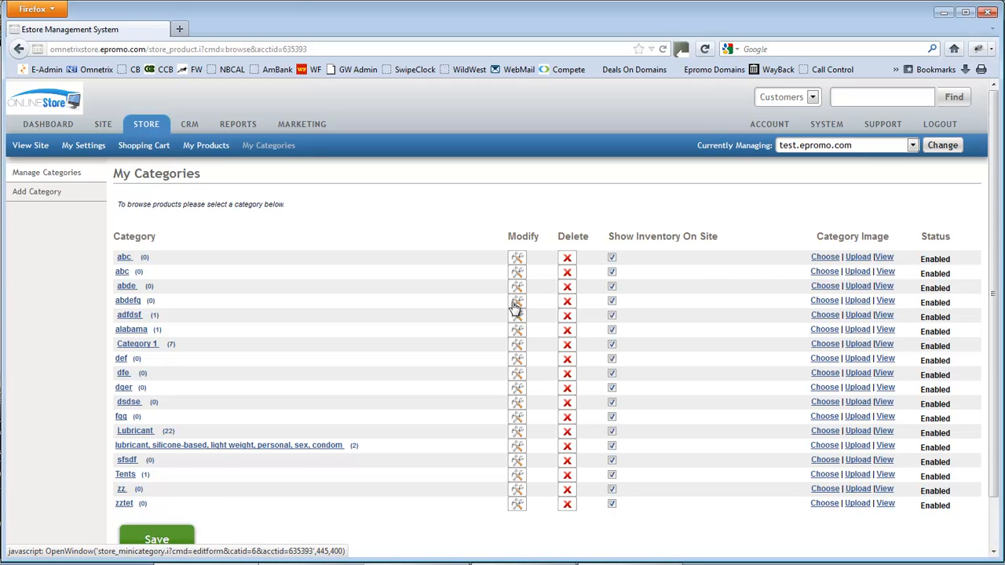
Rename the abdefg category to "Test Category" and update it
{"action": "left_click", "coordinate": [517, 306]}
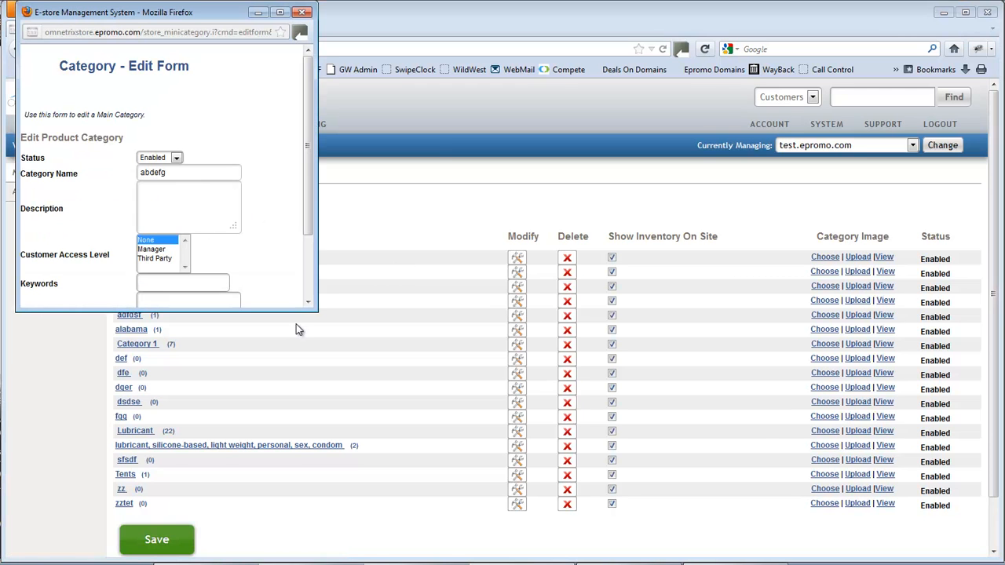
{"action": "left_click_drag", "start_coordinate": [317, 311], "coordinate": [382, 388]}
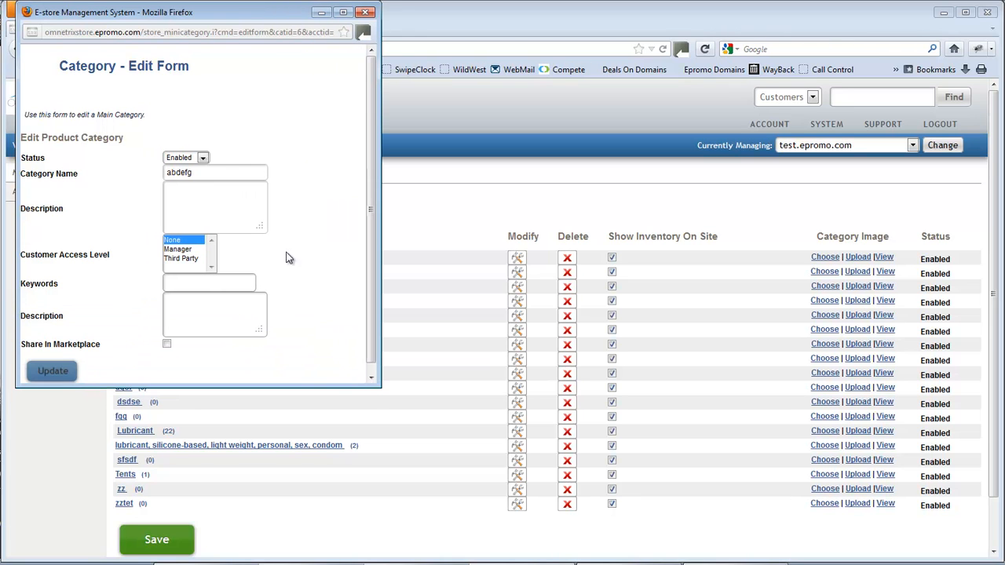
{"action": "left_click_drag", "start_coordinate": [203, 171], "coordinate": [151, 168]}
{"action": "left_click", "coordinate": [152, 173]}
{"action": "scroll", "coordinate": [152, 173], "scroll_direction": "down", "scroll_amount": 1}
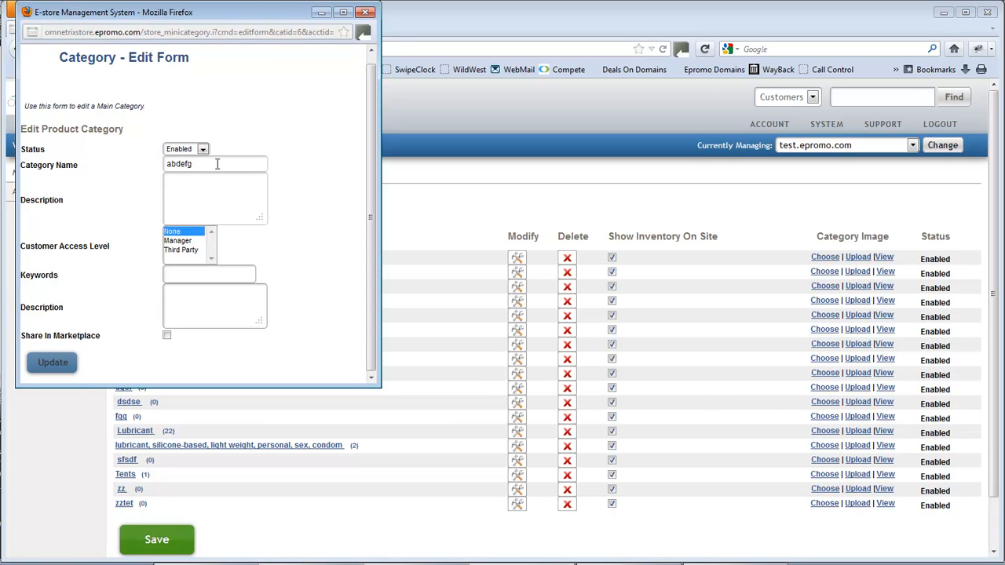
{"action": "key", "text": "ctrl+a"}
{"action": "type", "text": "TEs"}
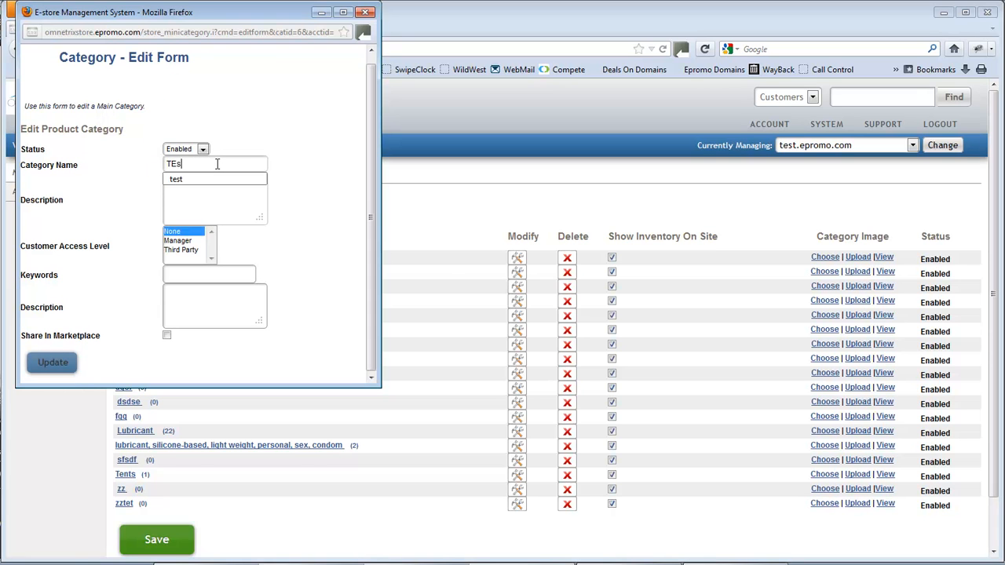
{"action": "type", "text": "t Category"}
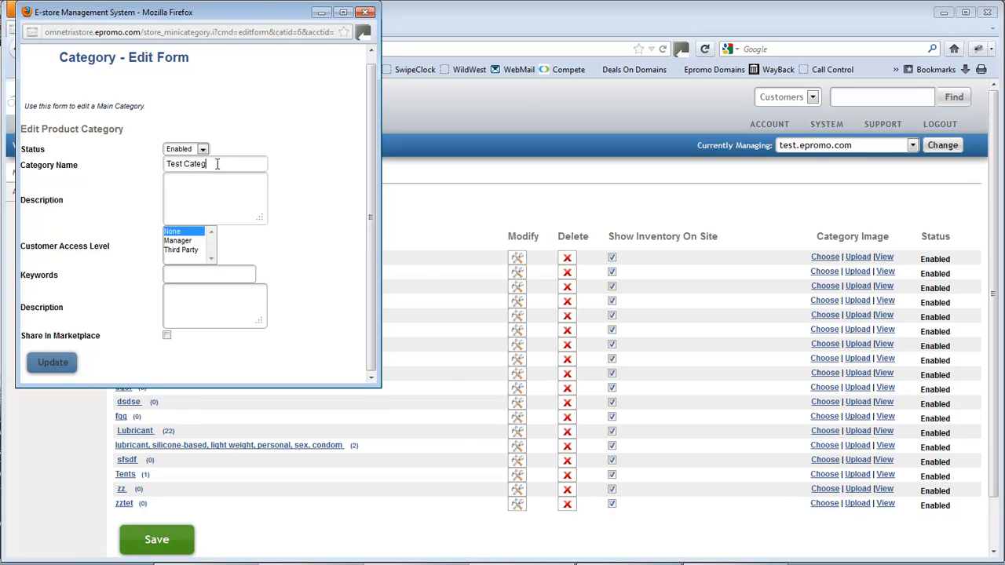
{"action": "left_click", "coordinate": [202, 150]}
{"action": "left_click", "coordinate": [221, 145]}
{"action": "left_click", "coordinate": [53, 362]}
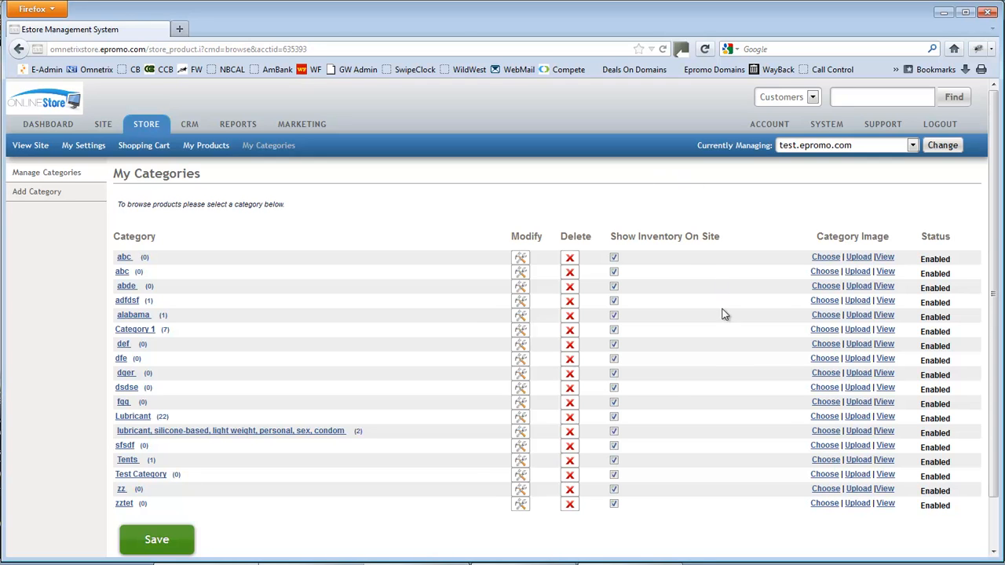
Browse the stock images that can be chosen as the alabama category's image
{"action": "left_click", "coordinate": [825, 316]}
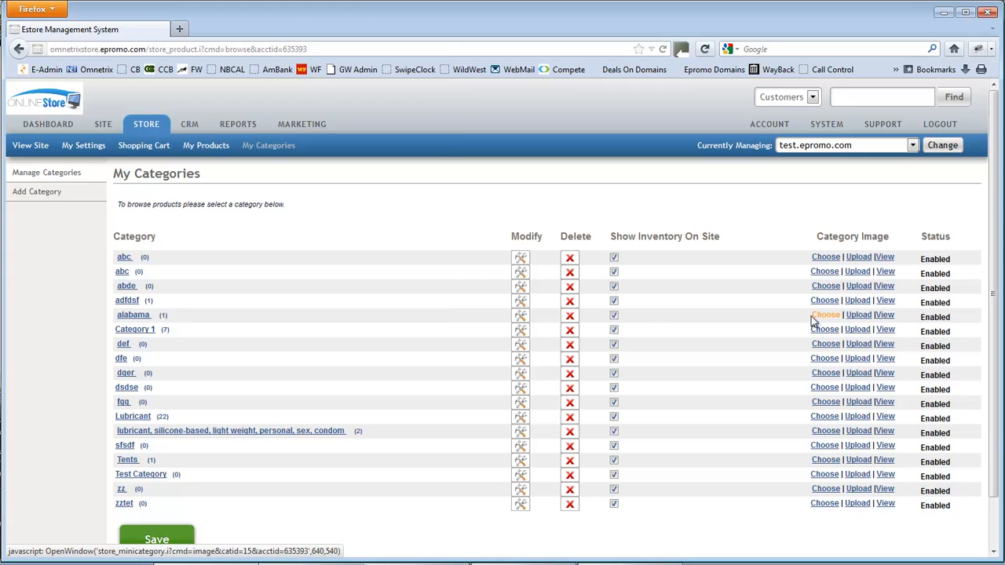
{"action": "scroll", "coordinate": [255, 269], "scroll_direction": "down", "scroll_amount": 10}
{"action": "scroll", "coordinate": [263, 268], "scroll_direction": "down", "scroll_amount": 6}
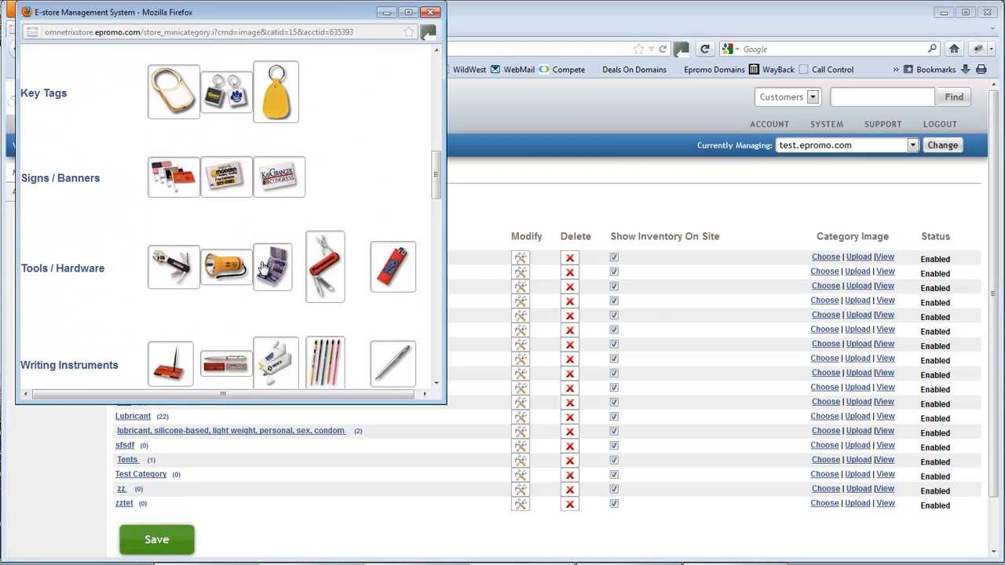
{"action": "left_click", "coordinate": [286, 331]}
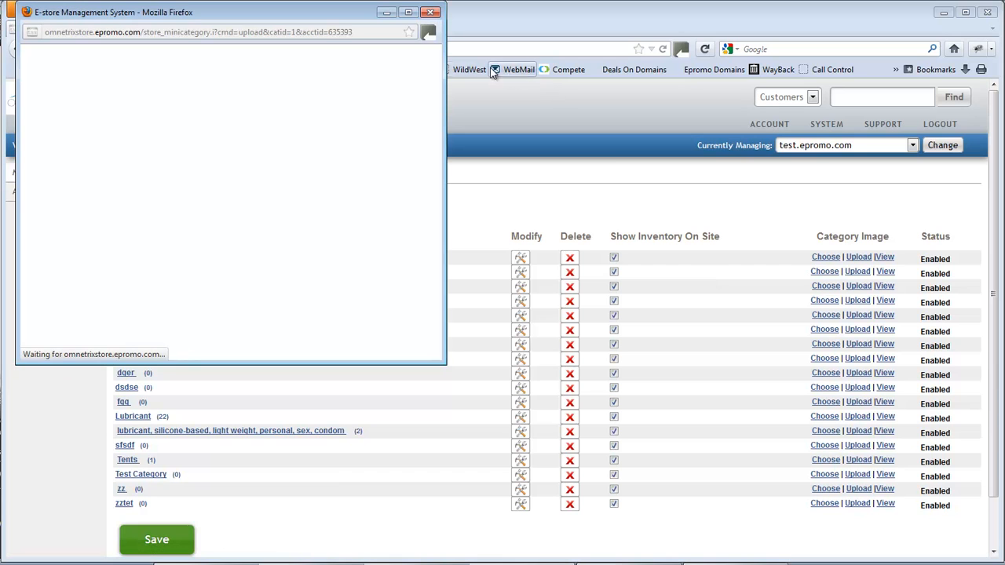
Leave the image upload for Category 1, then view the current category image and close its preview
{"action": "left_click", "coordinate": [493, 145]}
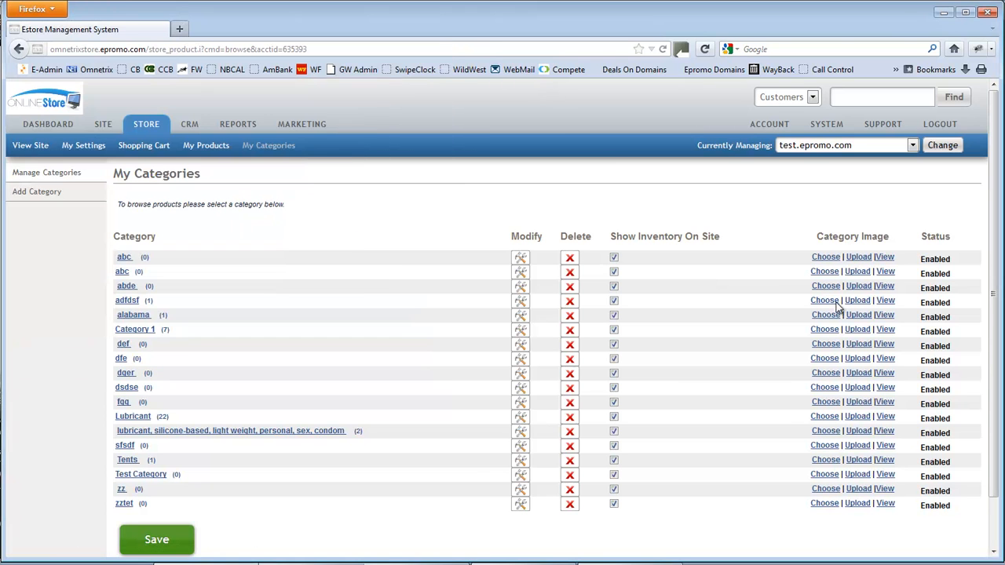
{"action": "left_click", "coordinate": [884, 331]}
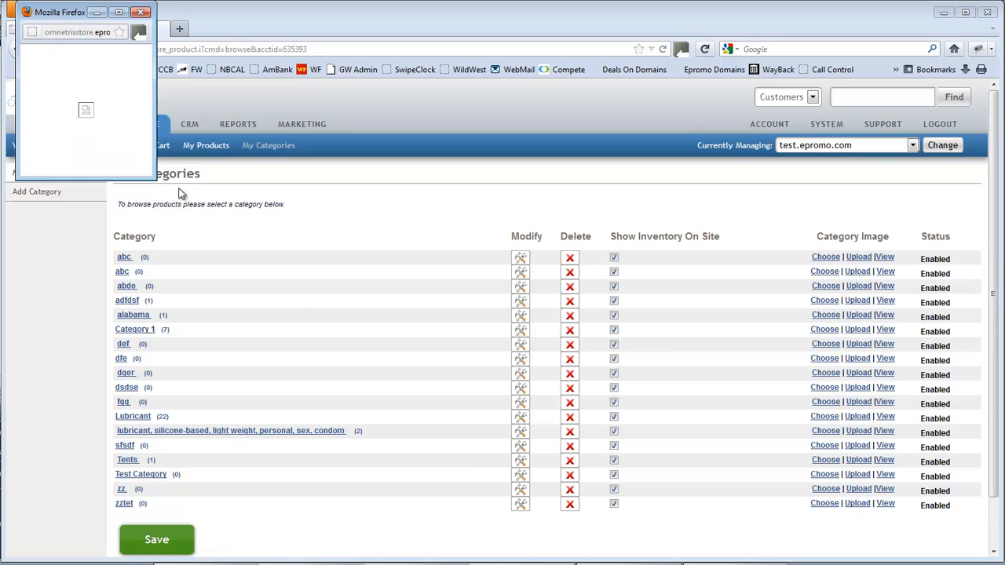
{"action": "left_click", "coordinate": [141, 12]}
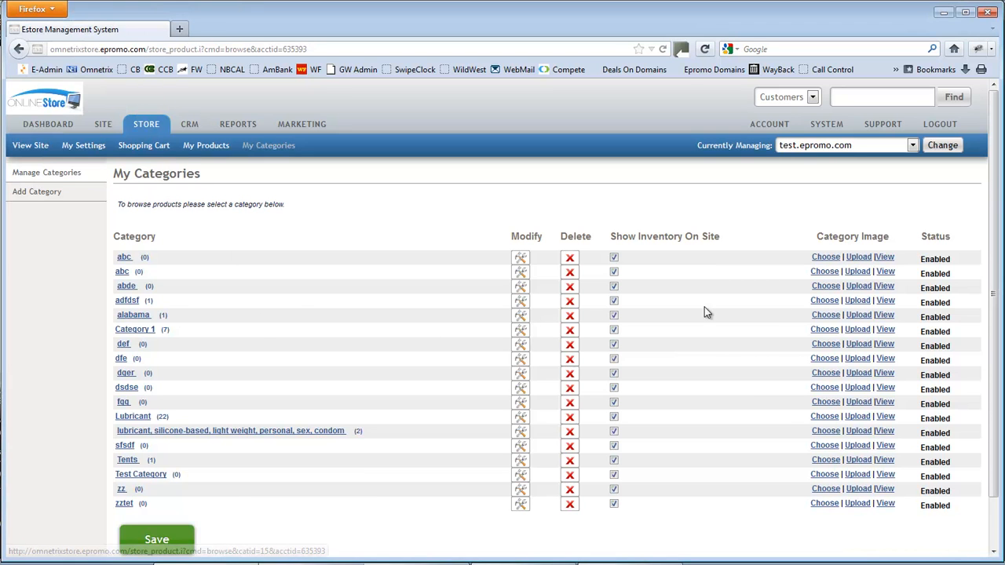
{"action": "left_click", "coordinate": [239, 270]}
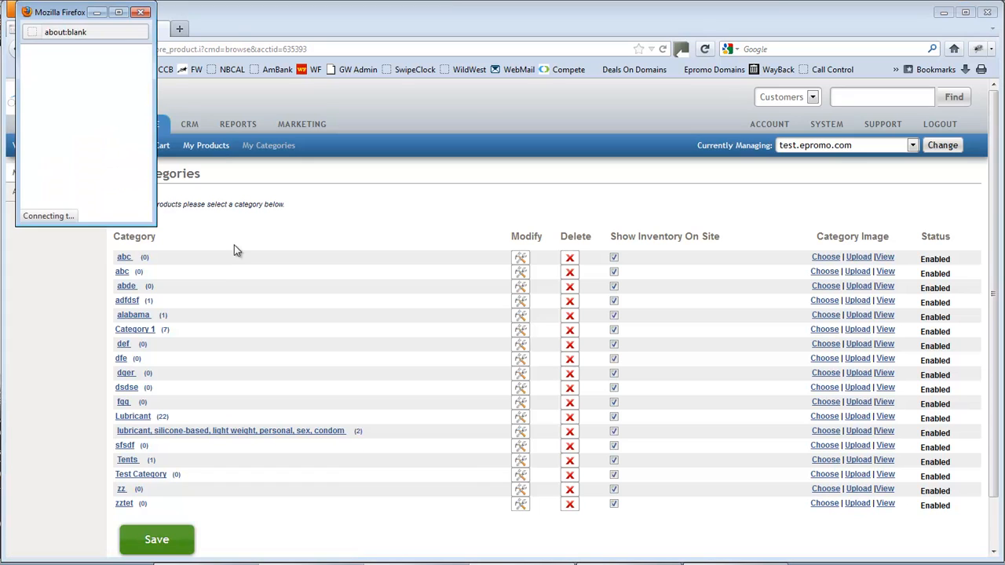
{"action": "left_click", "coordinate": [141, 13]}
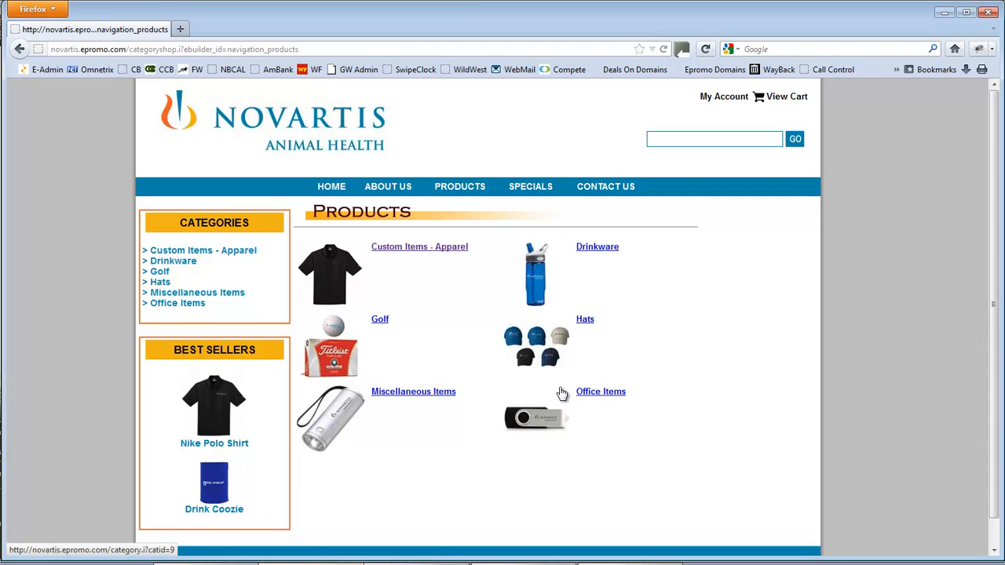
In the Novartis Animal Health store, open the Hats category and view the details of the Antigua Baseball Cap
{"action": "left_click", "coordinate": [583, 320]}
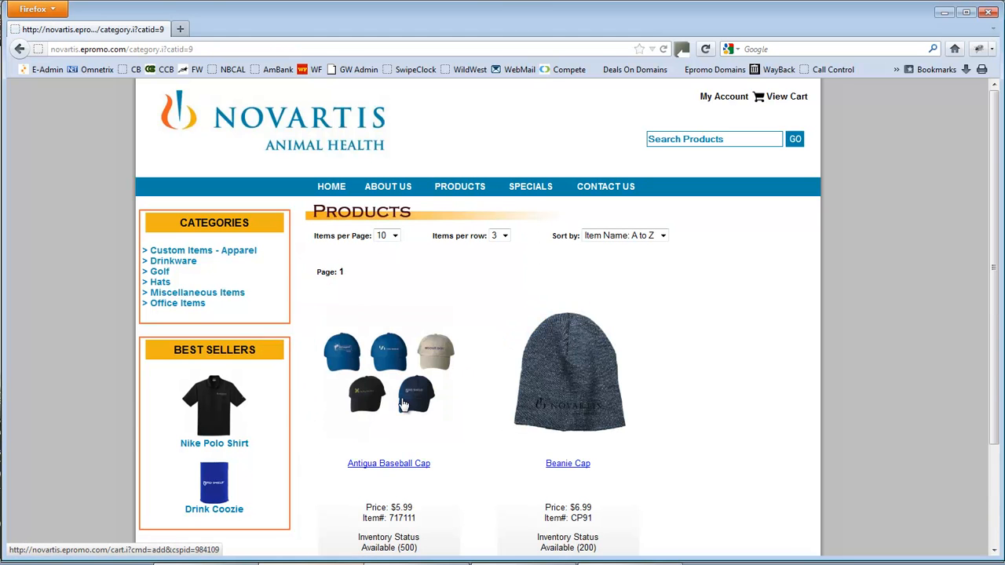
{"action": "scroll", "coordinate": [469, 449], "scroll_direction": "down", "scroll_amount": 3}
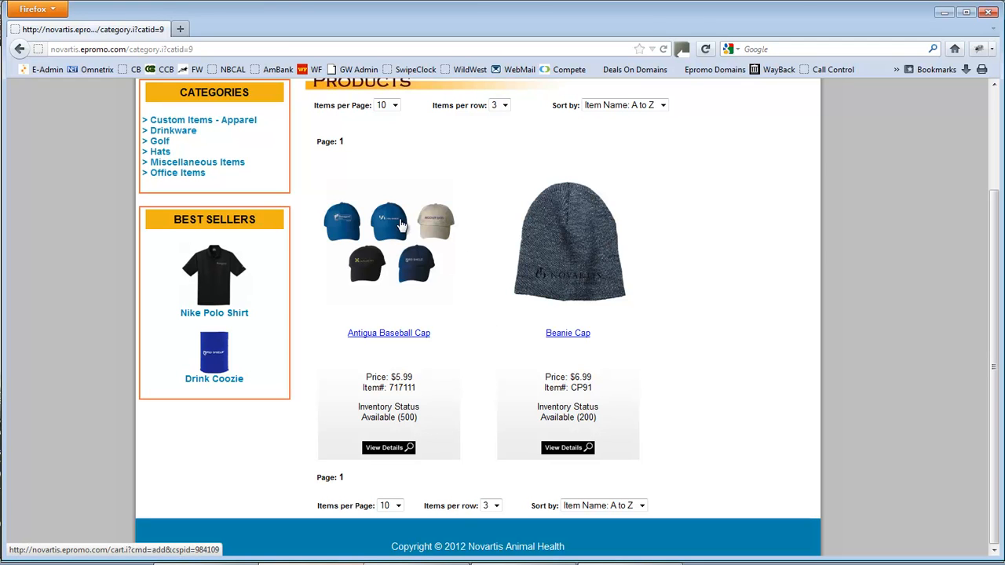
{"action": "left_click", "coordinate": [384, 449]}
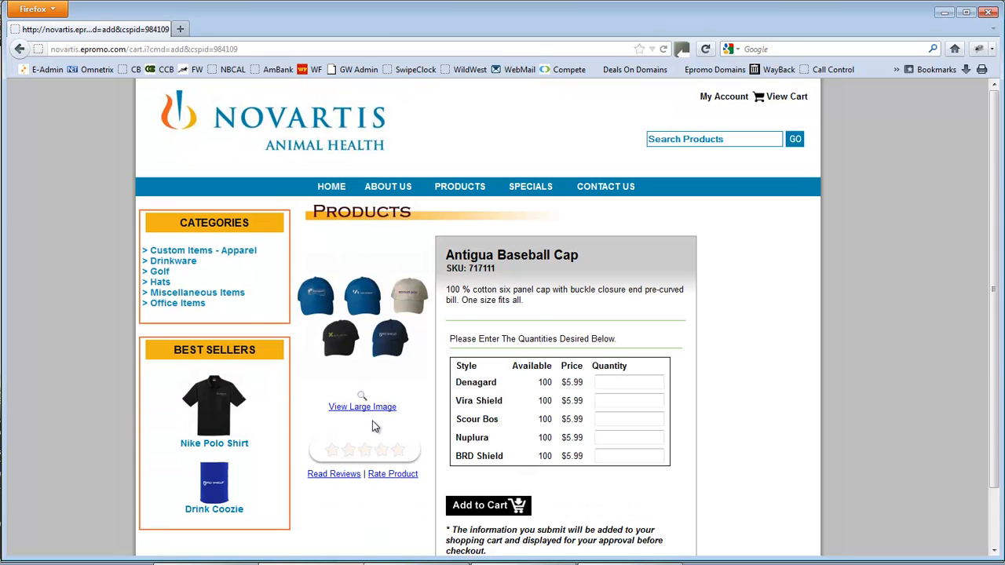
{"action": "scroll", "coordinate": [374, 427], "scroll_direction": "down", "scroll_amount": 2}
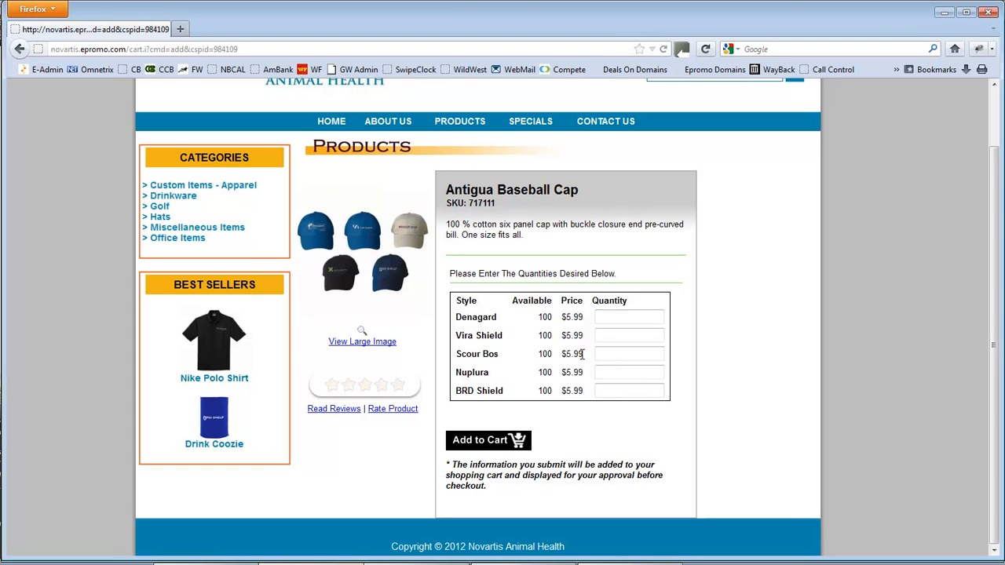
View the large image of the Antigua Baseball Cap, close it and look over the product's rating area
{"action": "left_click", "coordinate": [374, 343]}
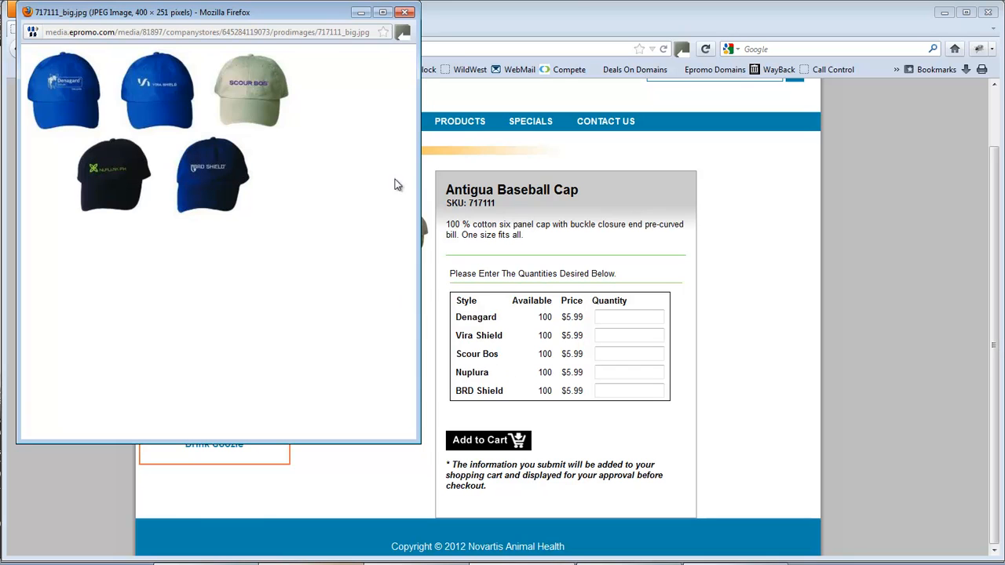
{"action": "left_click", "coordinate": [407, 14]}
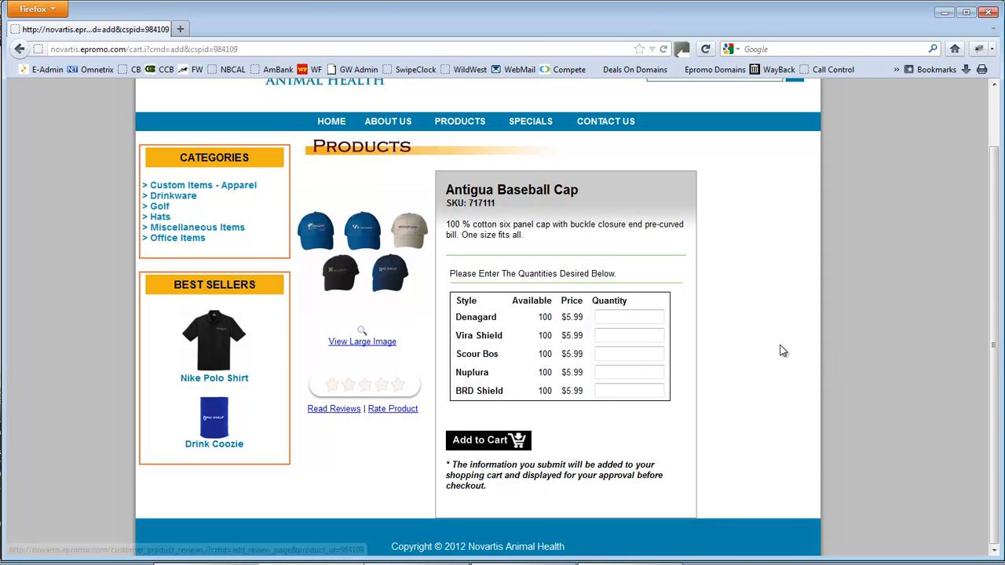
{"action": "scroll", "coordinate": [721, 344], "scroll_direction": "up", "scroll_amount": 2}
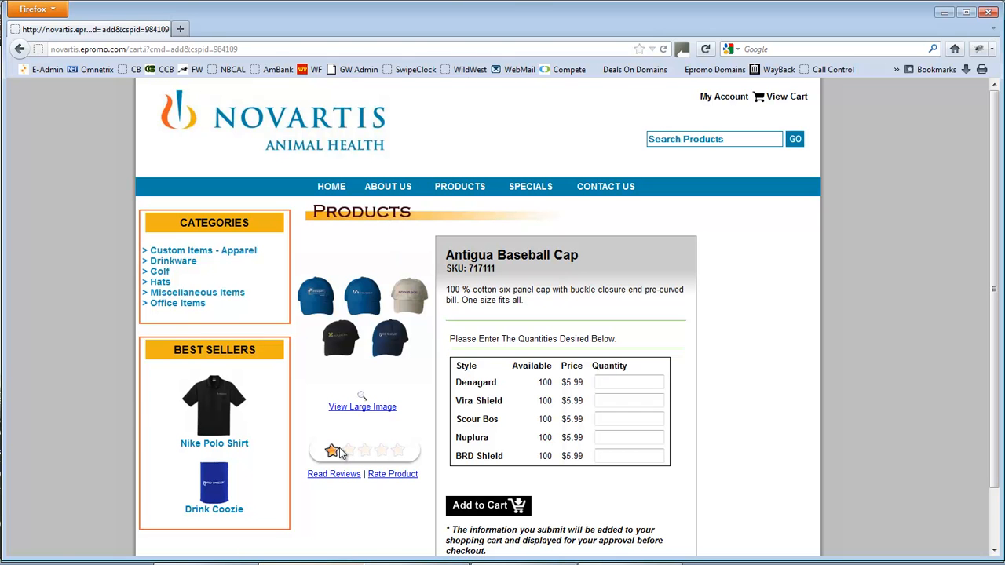
Switch back to the Estore Management System and open BODY ACTION XTREME 8.5 OZ for editing from the product list
{"action": "left_click", "coordinate": [302, 563]}
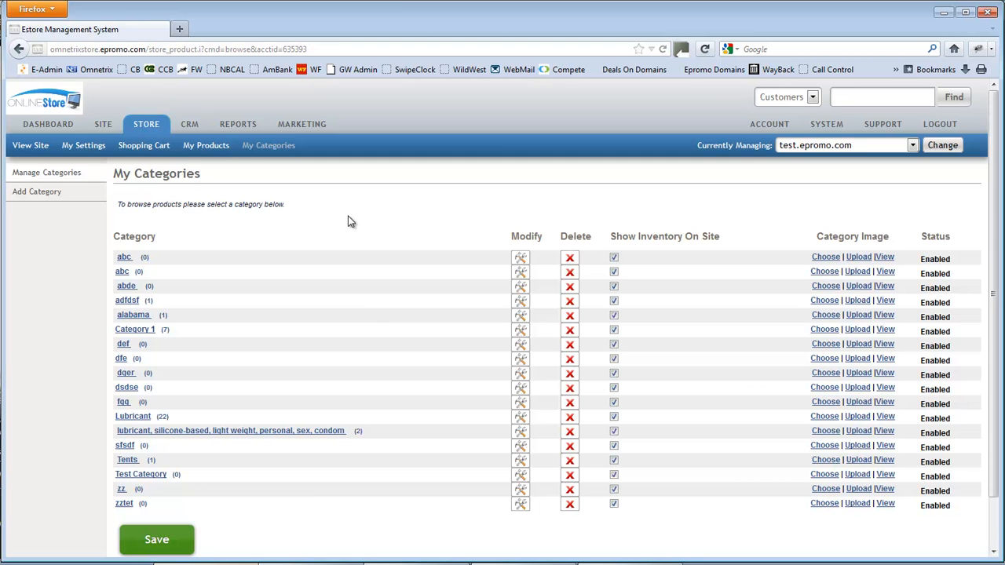
{"action": "left_click", "coordinate": [206, 146]}
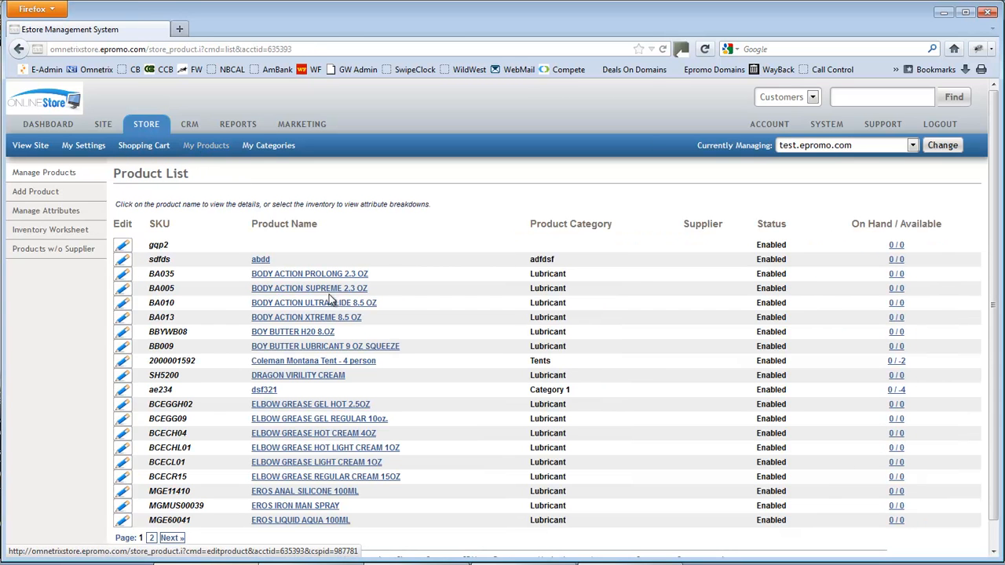
{"action": "left_click", "coordinate": [286, 317]}
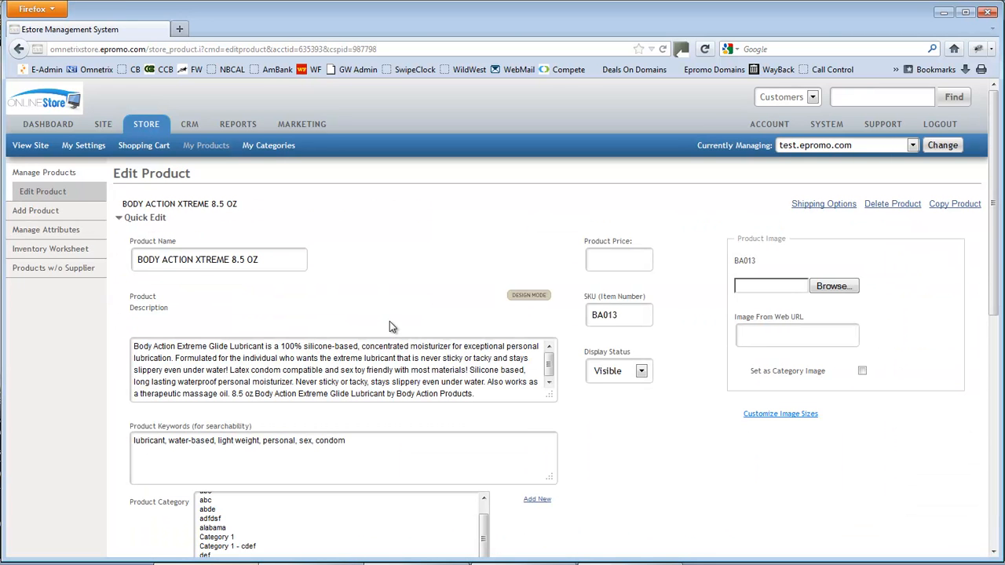
Select SSL_Seal.jpg from the Epromo Artwork folder as the product image file for BODY ACTION XTREME 8.5 OZ
{"action": "left_click", "coordinate": [833, 287]}
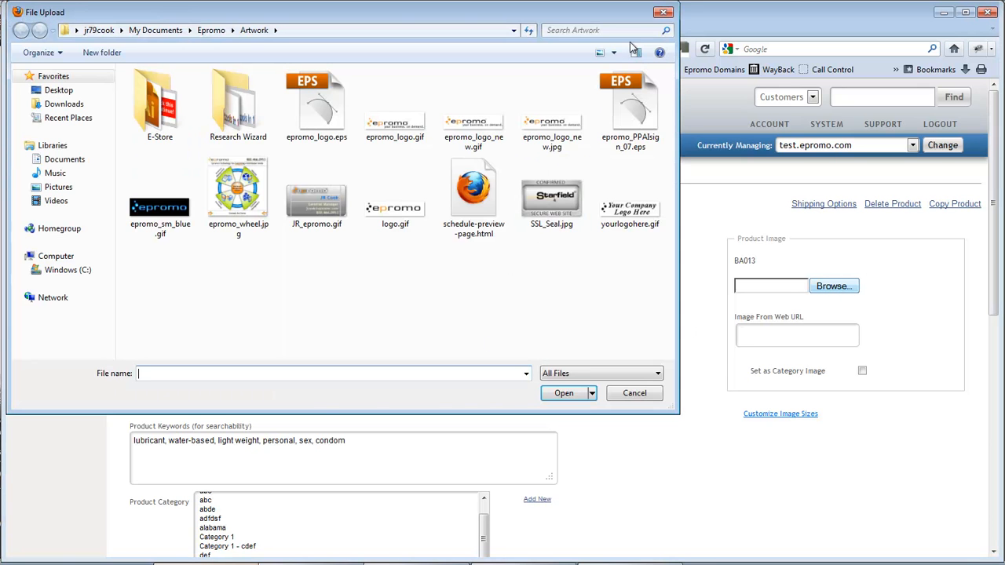
{"action": "left_click", "coordinate": [663, 12]}
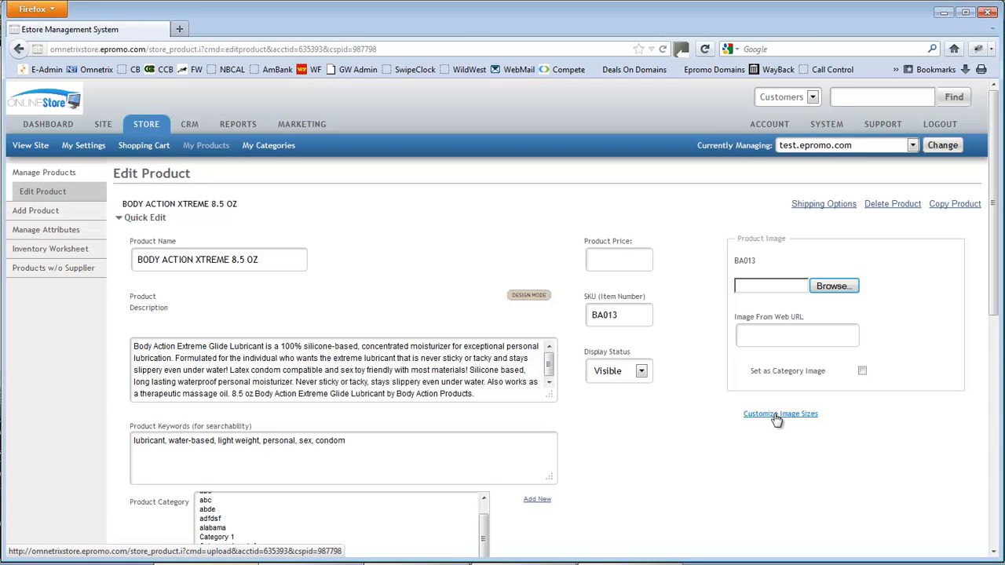
{"action": "left_click", "coordinate": [832, 287]}
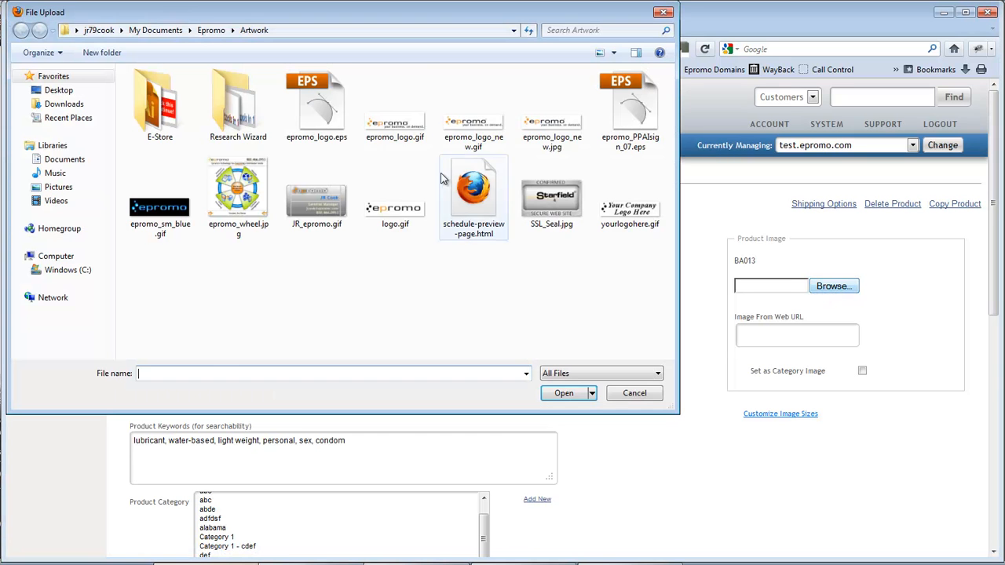
{"action": "left_click", "coordinate": [157, 30]}
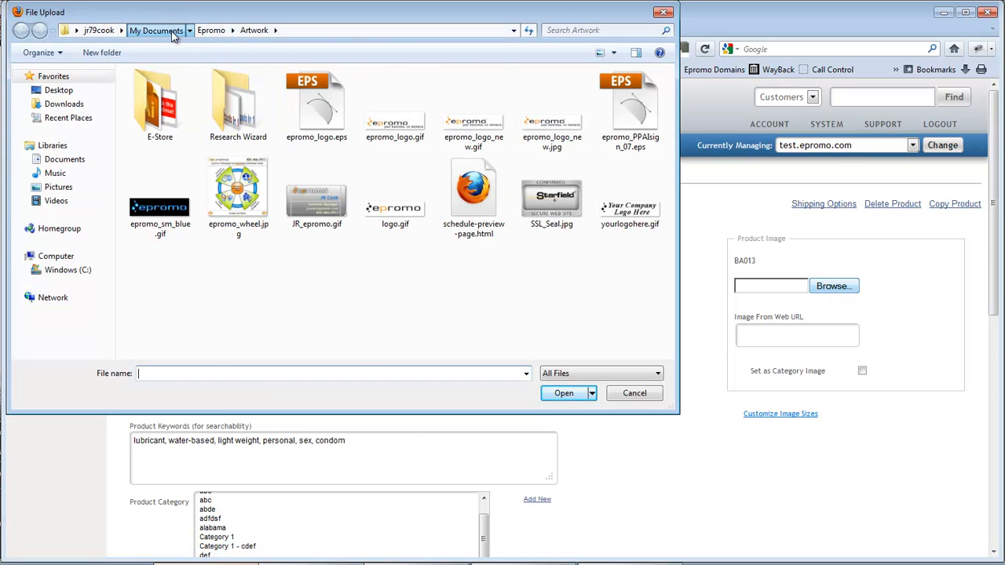
{"action": "double_click", "coordinate": [164, 176]}
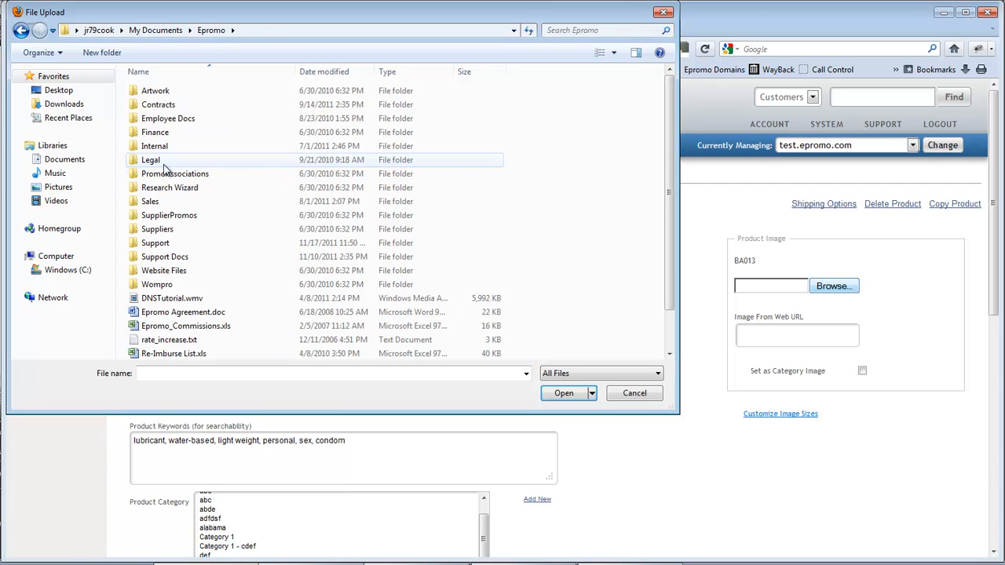
{"action": "double_click", "coordinate": [161, 91]}
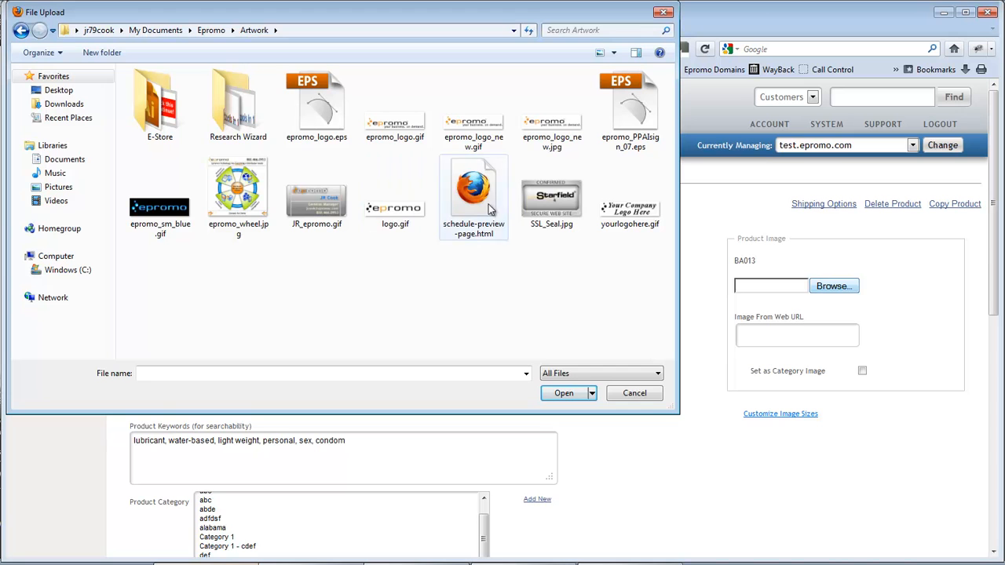
{"action": "double_click", "coordinate": [551, 200]}
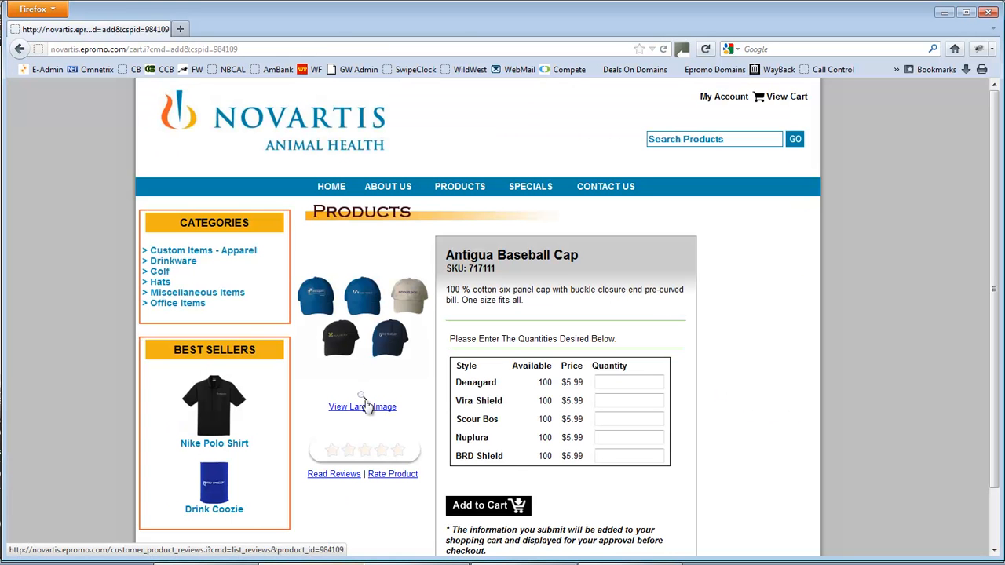
In the Novartis store, compare the Antigua Baseball Cap's images in the category listing, on the product page and in the enlarged view
{"action": "key", "text": "alt+Left"}
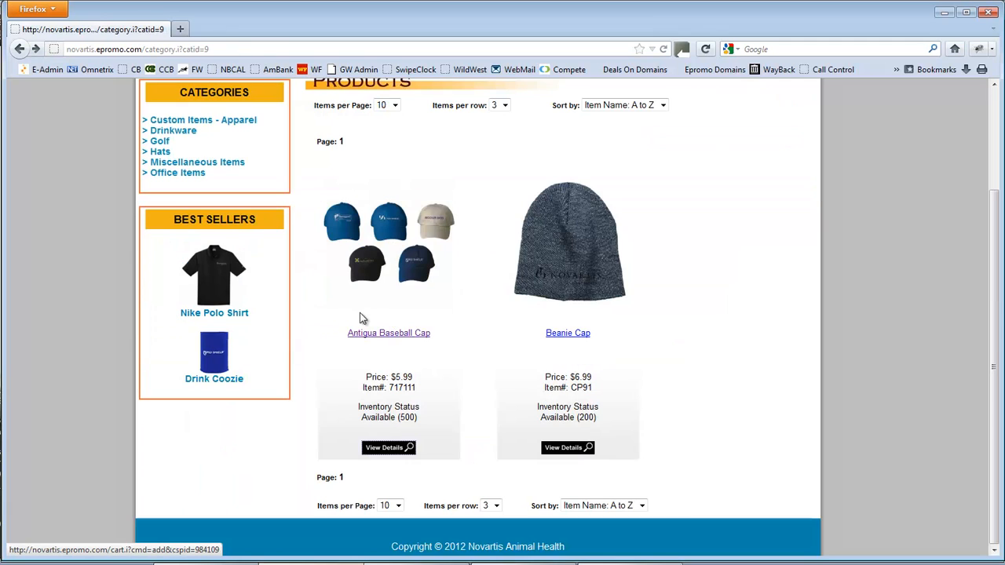
{"action": "left_click", "coordinate": [377, 252]}
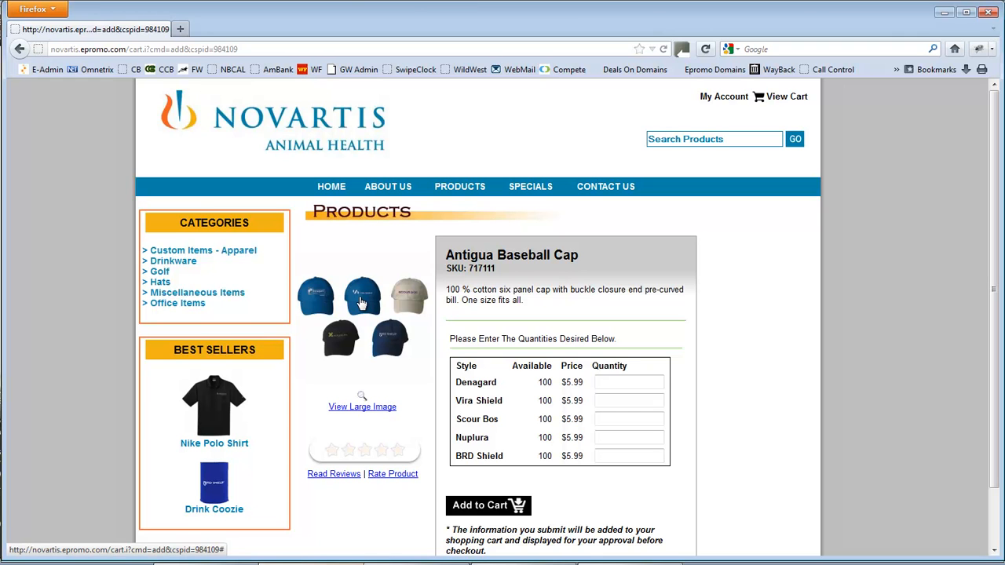
{"action": "left_click", "coordinate": [361, 303]}
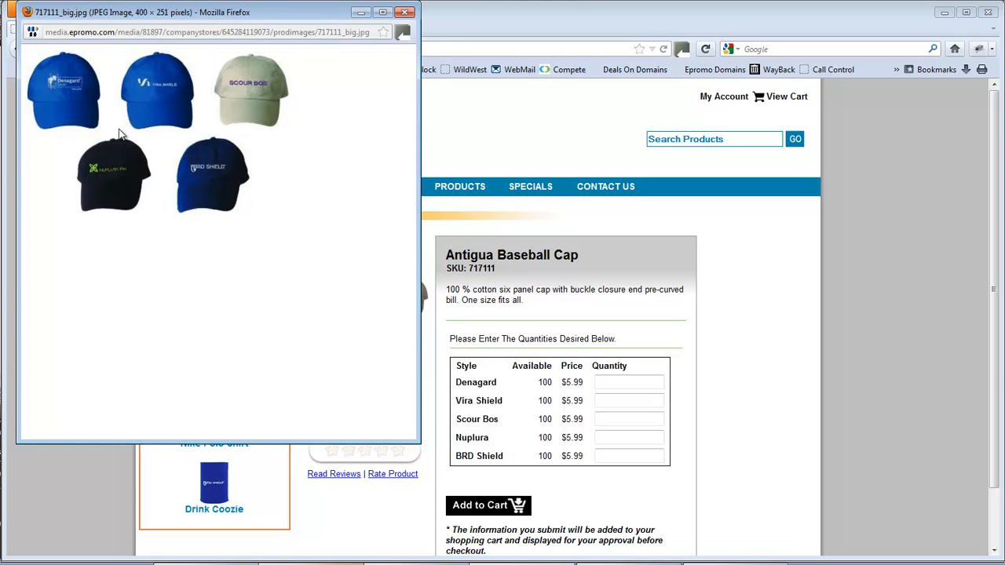
{"action": "left_click", "coordinate": [405, 14]}
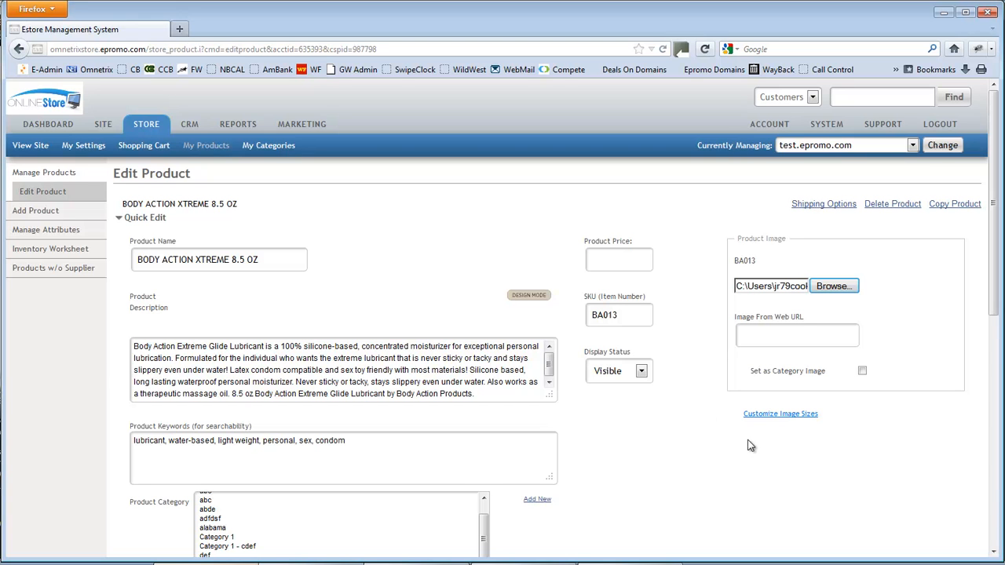
Back in the Estore Management System, open the custom image sizes page for BODY ACTION XTREME 8.5 OZ and review its upload options
{"action": "left_click", "coordinate": [776, 415]}
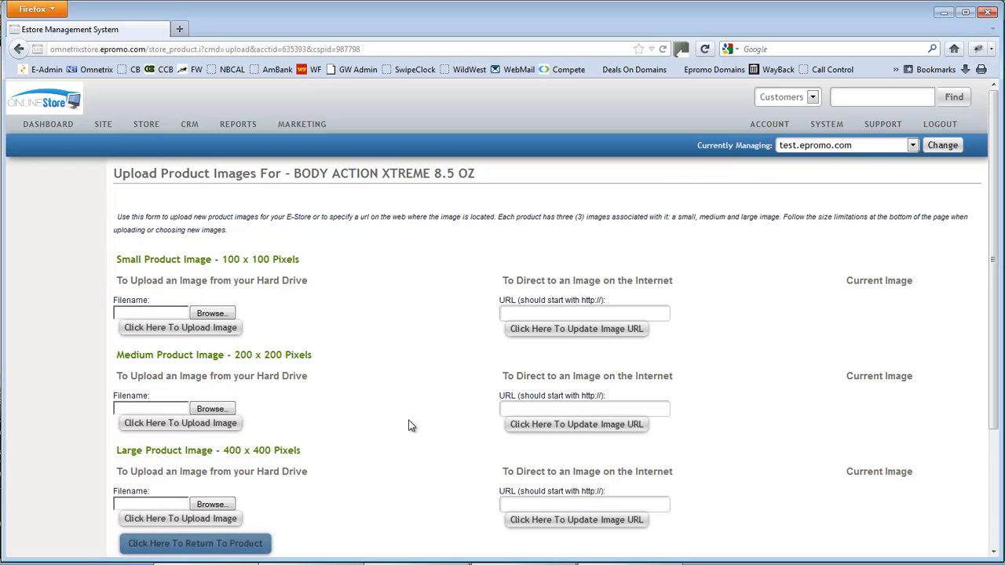
{"action": "scroll", "coordinate": [409, 425], "scroll_direction": "down", "scroll_amount": 1}
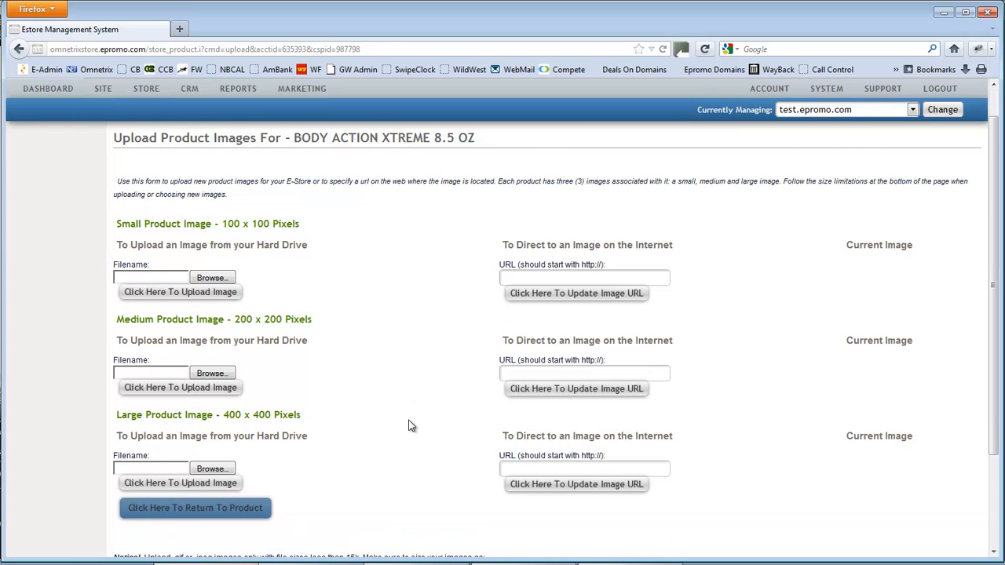
{"action": "key", "text": "alt+Left"}
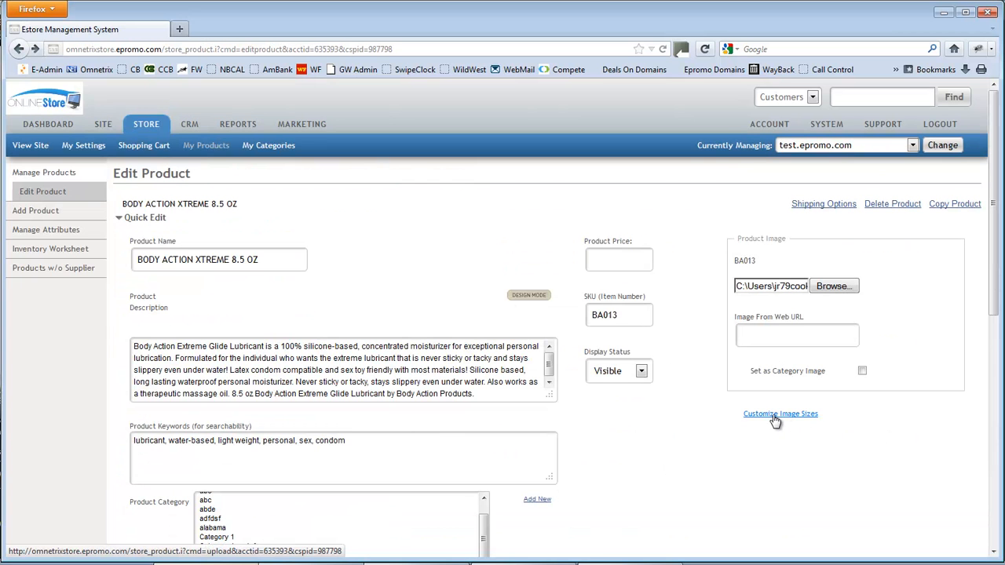
{"action": "left_click", "coordinate": [775, 416]}
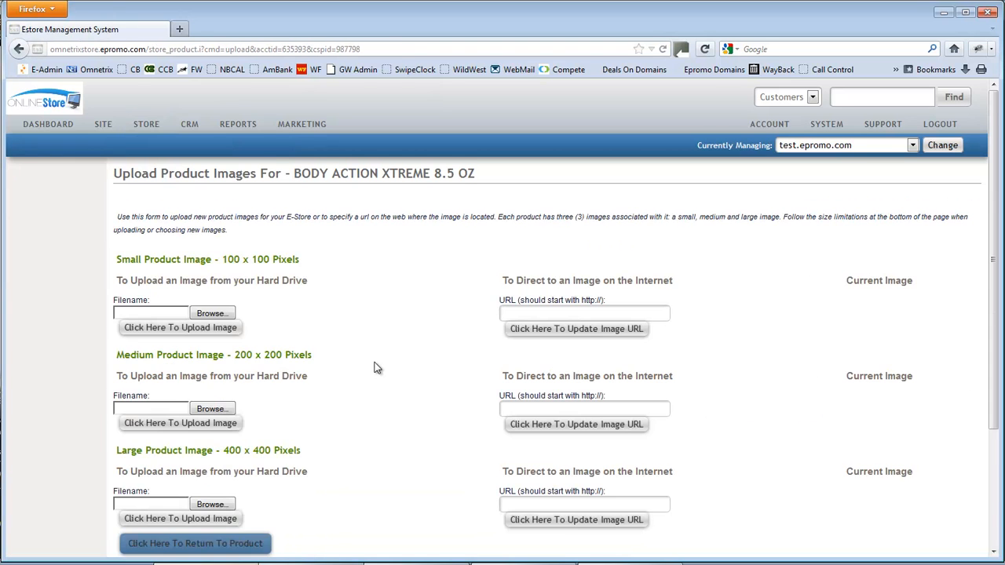
{"action": "scroll", "coordinate": [373, 377], "scroll_direction": "down", "scroll_amount": 2}
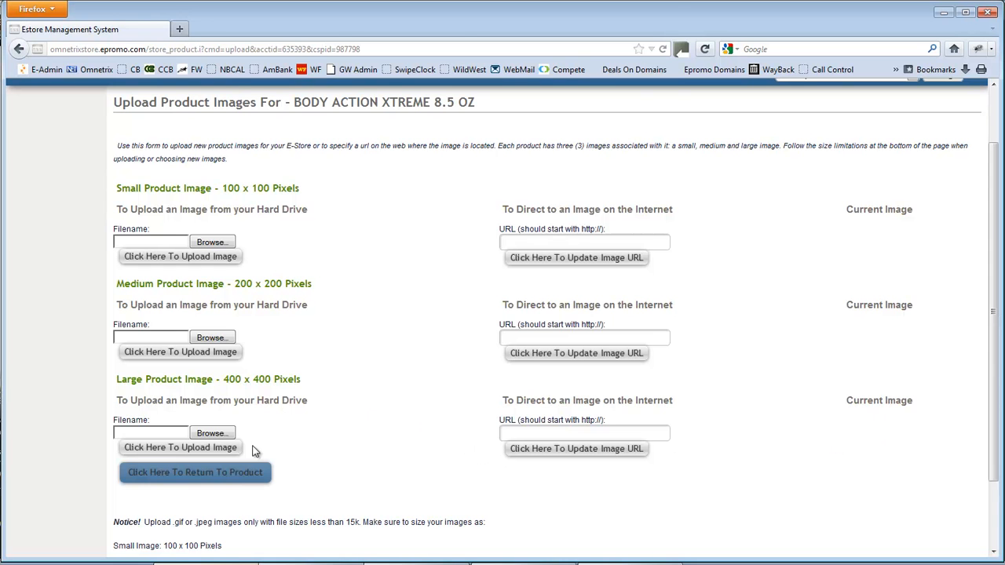
Upload epromo_wheel.jpg as the product's large 400 x 400 pixel image and look over the current image
{"action": "left_click", "coordinate": [217, 434]}
{"action": "double_click", "coordinate": [306, 206]}
{"action": "left_click", "coordinate": [189, 450]}
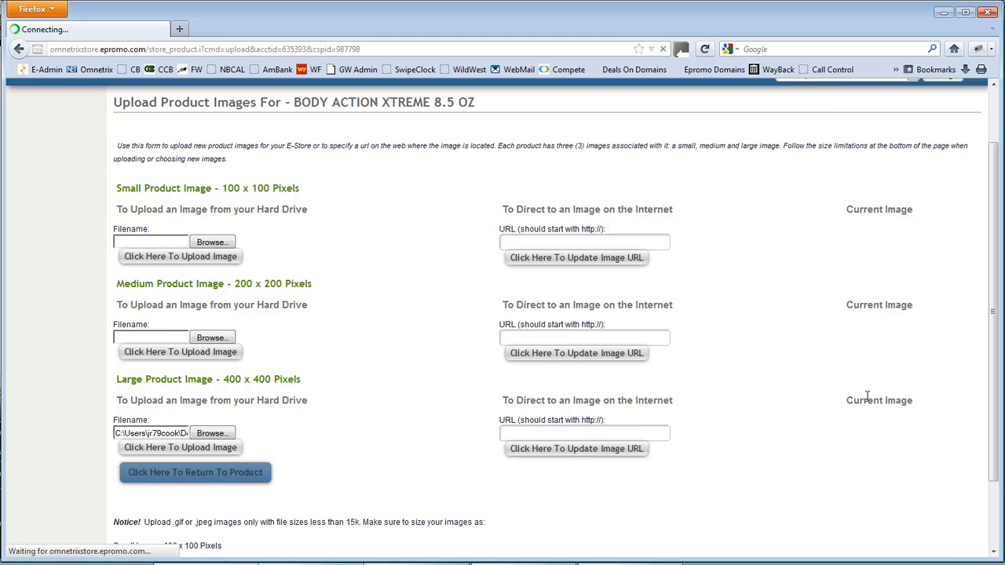
{"action": "scroll", "coordinate": [864, 481], "scroll_direction": "down", "scroll_amount": 3}
{"action": "scroll", "coordinate": [864, 482], "scroll_direction": "down", "scroll_amount": 3}
{"action": "scroll", "coordinate": [864, 482], "scroll_direction": "up", "scroll_amount": 3}
{"action": "scroll", "coordinate": [864, 481], "scroll_direction": "up", "scroll_amount": 3}
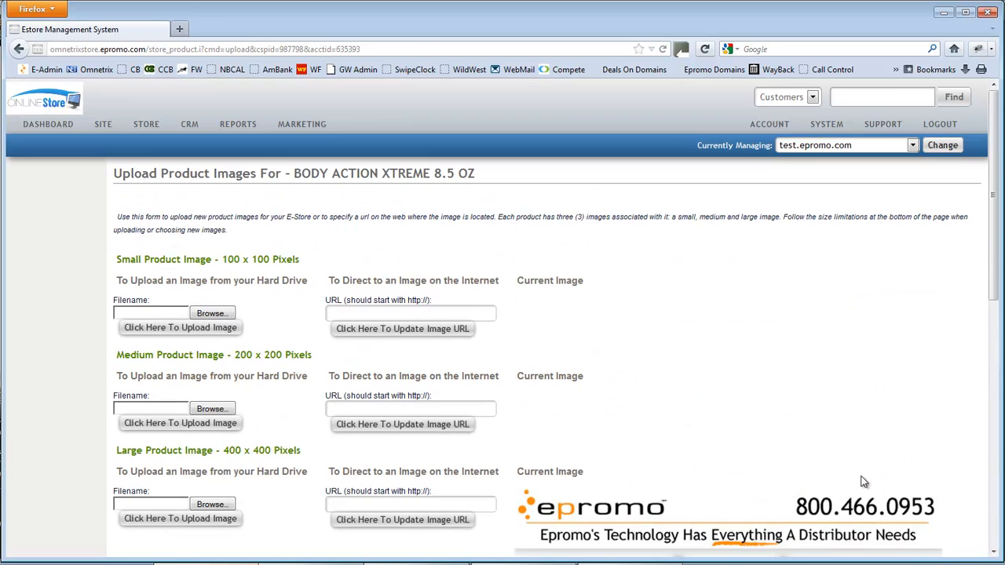
Return to the edit page of BODY ACTION XTREME 8.5 OZ, then open the Support section
{"action": "key", "text": "alt+Left"}
{"action": "key", "text": "alt+Left"}
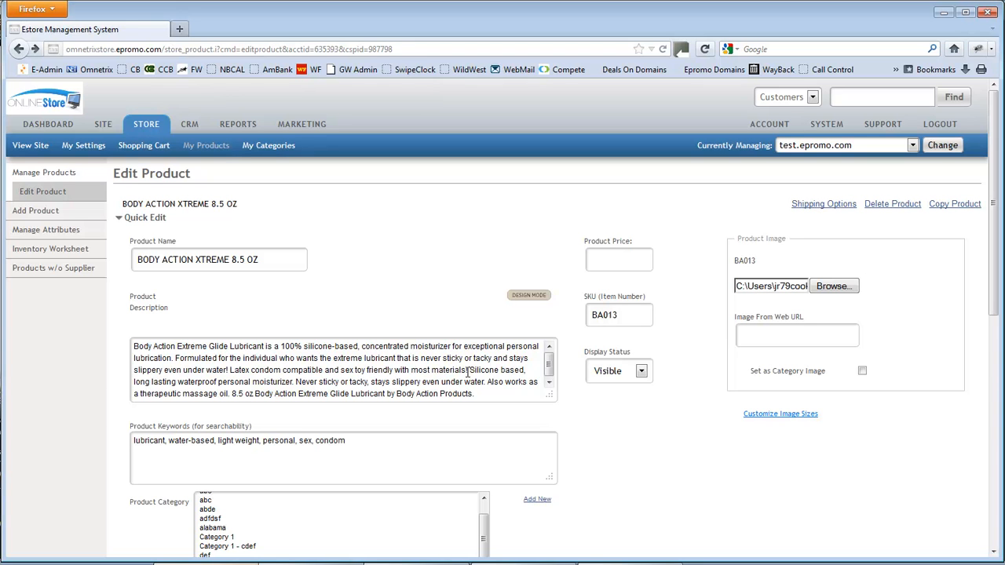
{"action": "left_click", "coordinate": [882, 126]}
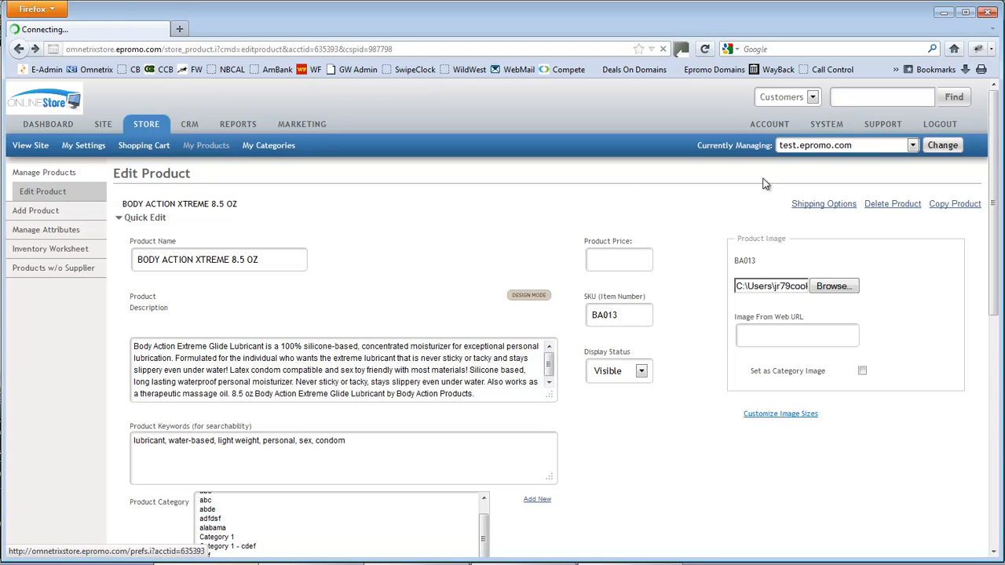